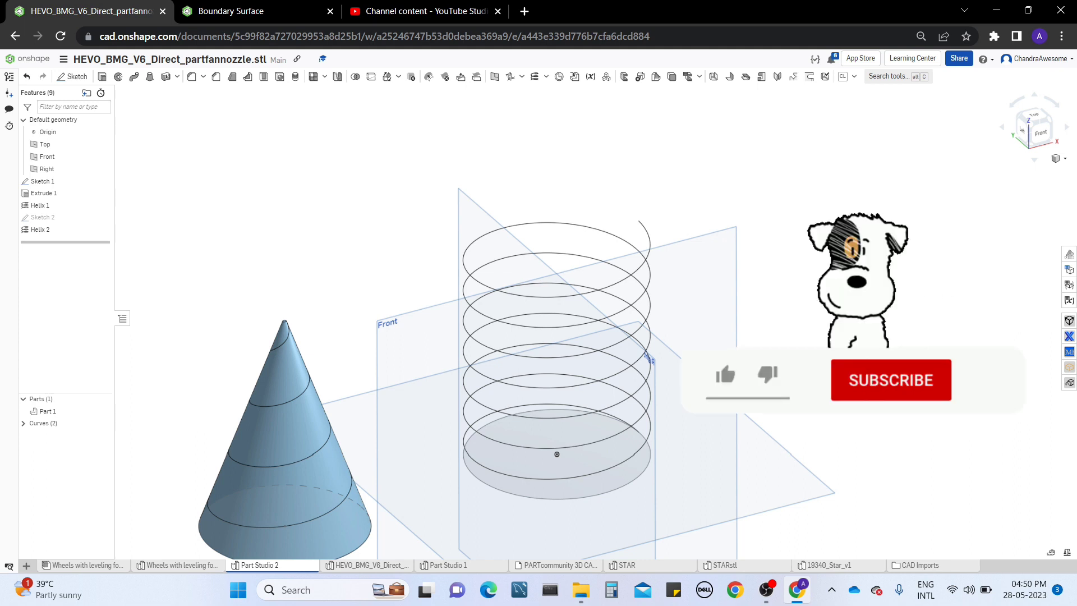
- Start a 3D fit spline through the helix's upper end vertex and the centre of the cylinder's base circle
left_click(546, 77)
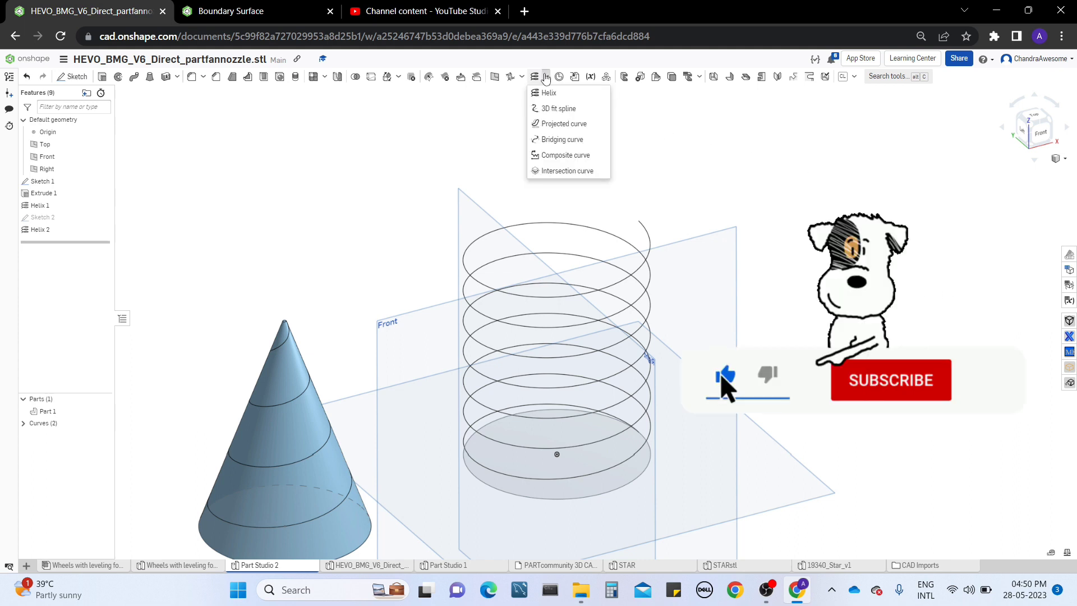
left_click(560, 108)
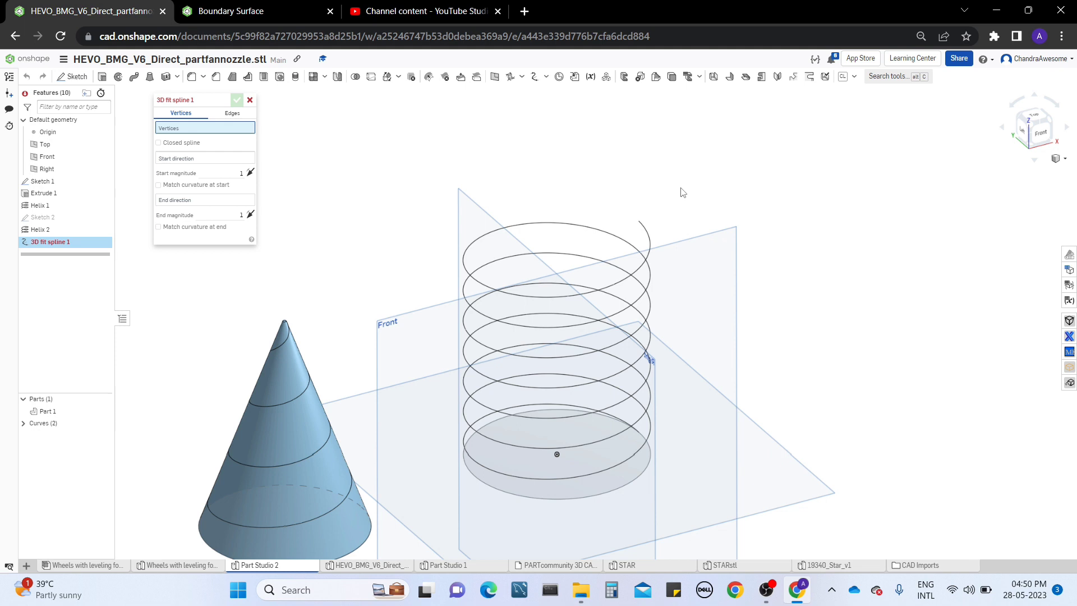
left_click(639, 221)
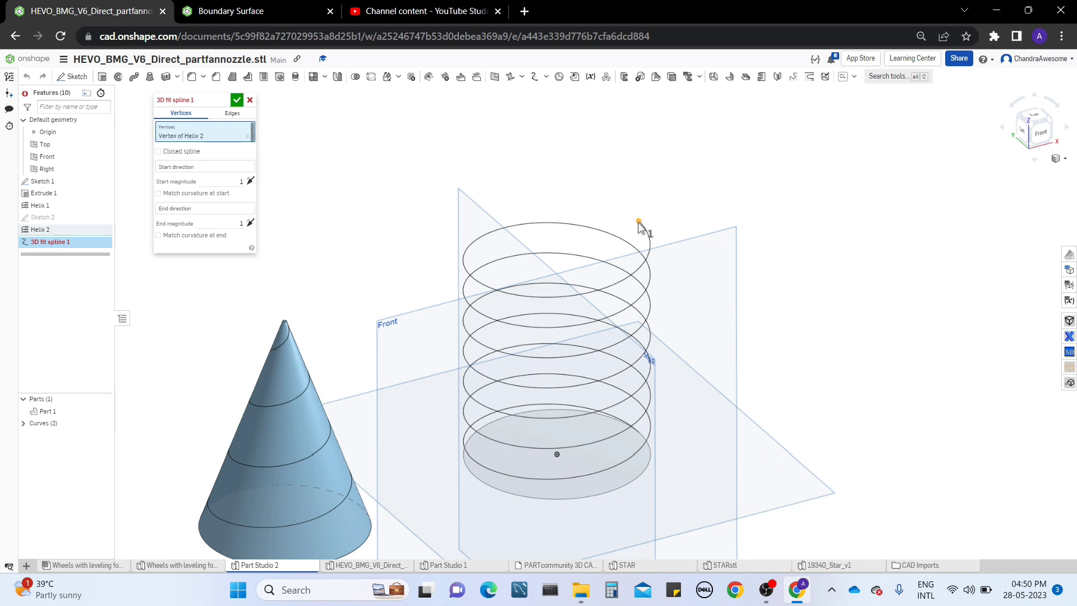
mouse_move(679, 457)
right_mouse_down()
mouse_move(675, 438)
mouse_move(644, 440)
mouse_move(654, 481)
mouse_move(649, 432)
mouse_move(644, 460)
right_mouse_up()
left_click(580, 491)
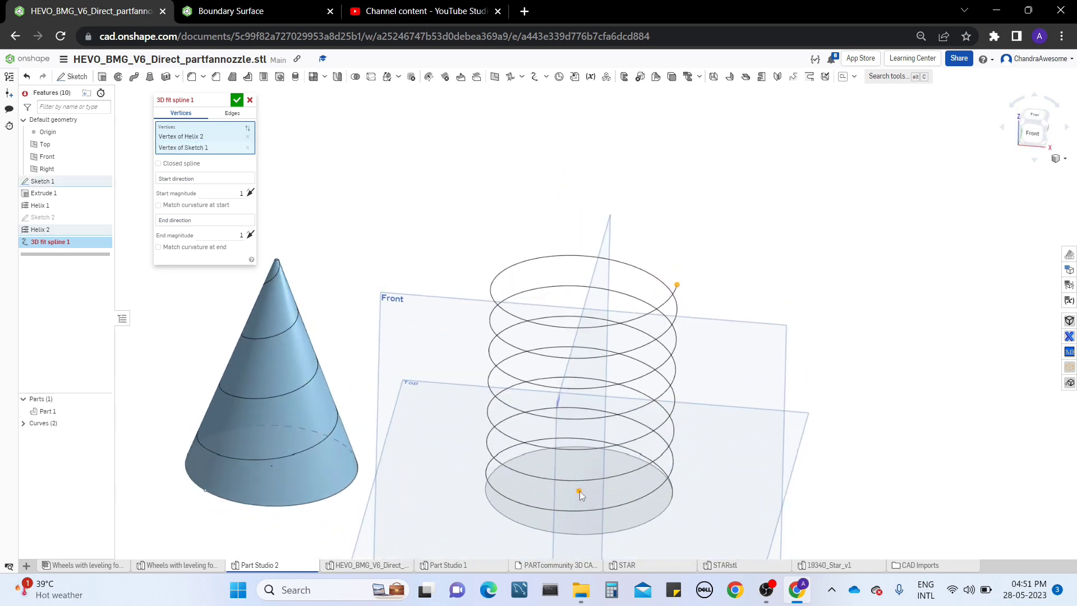
- Try the Closed spline option on the two-vertex spline and turn it off again
right_click_drag(677, 398, 708, 388)
left_click(185, 163)
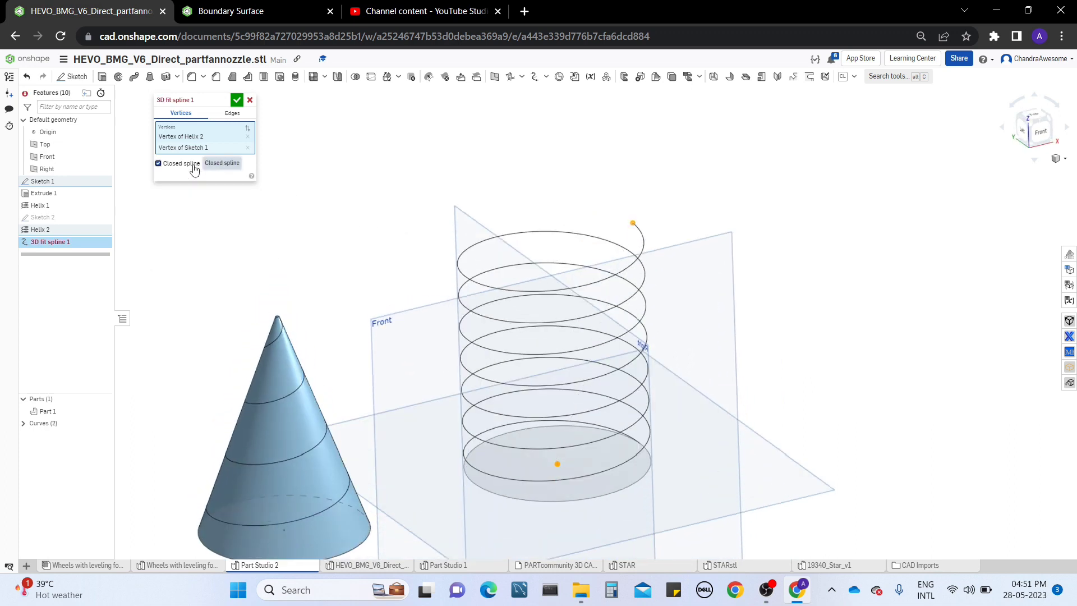
left_click(194, 166)
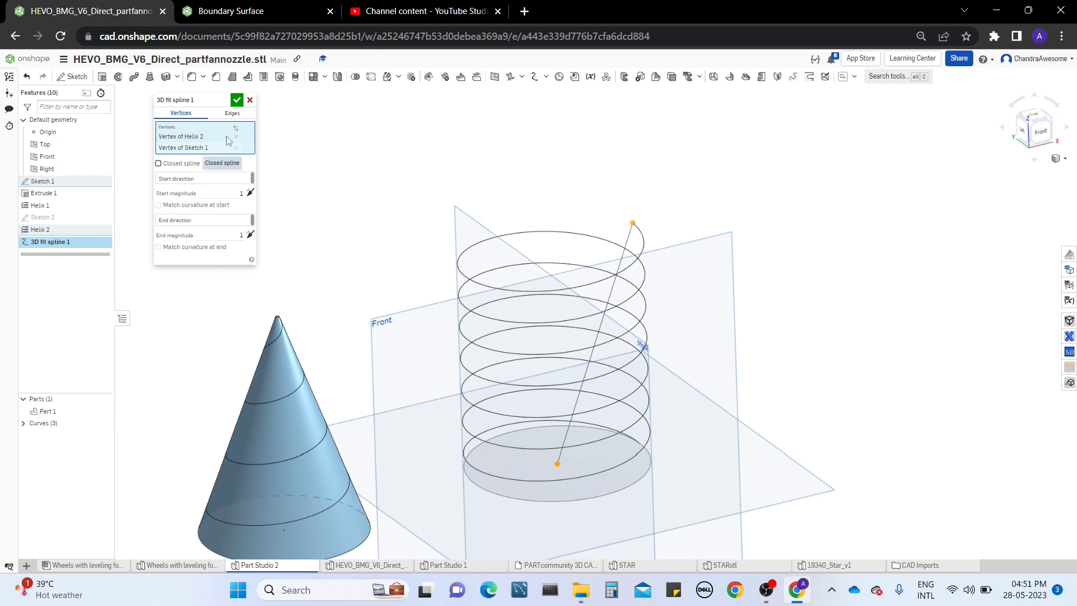
- Set both the start direction and the end direction of the spline to the Top plane
left_click(209, 179)
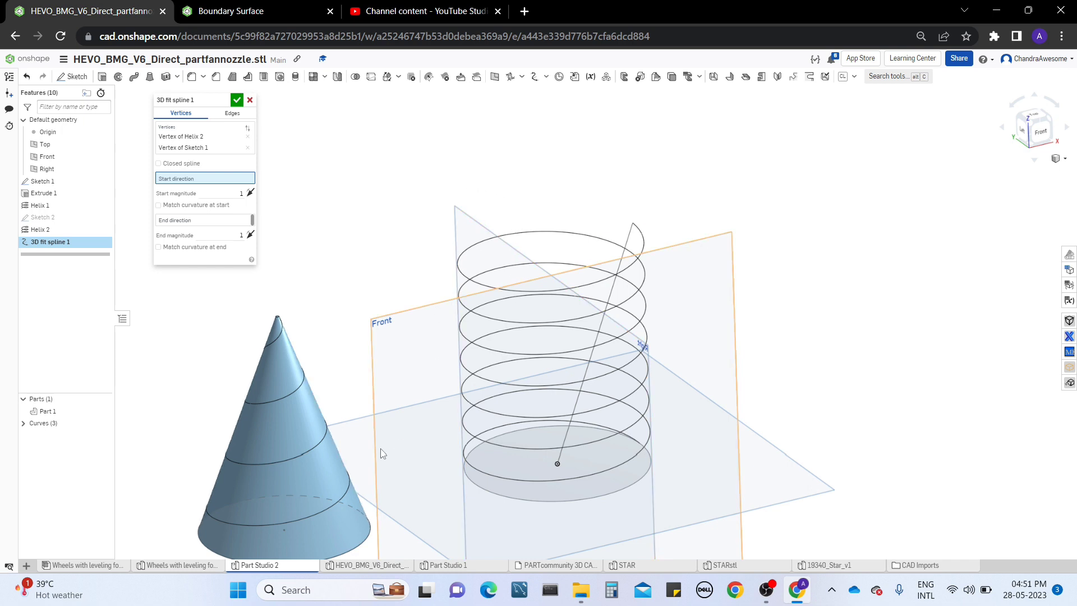
left_click(359, 448)
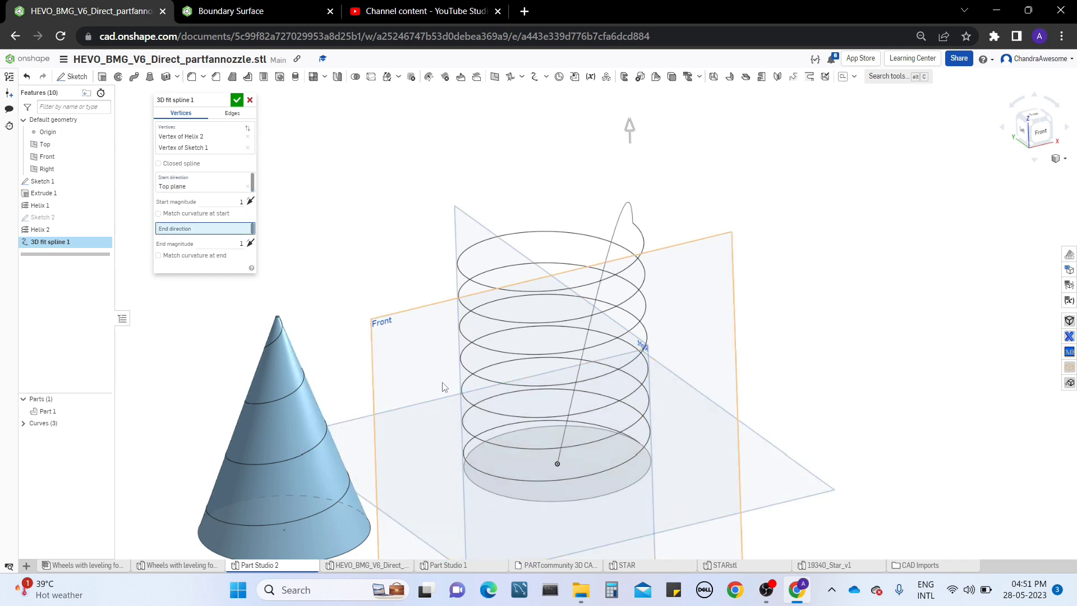
right_click_drag(446, 385, 691, 256)
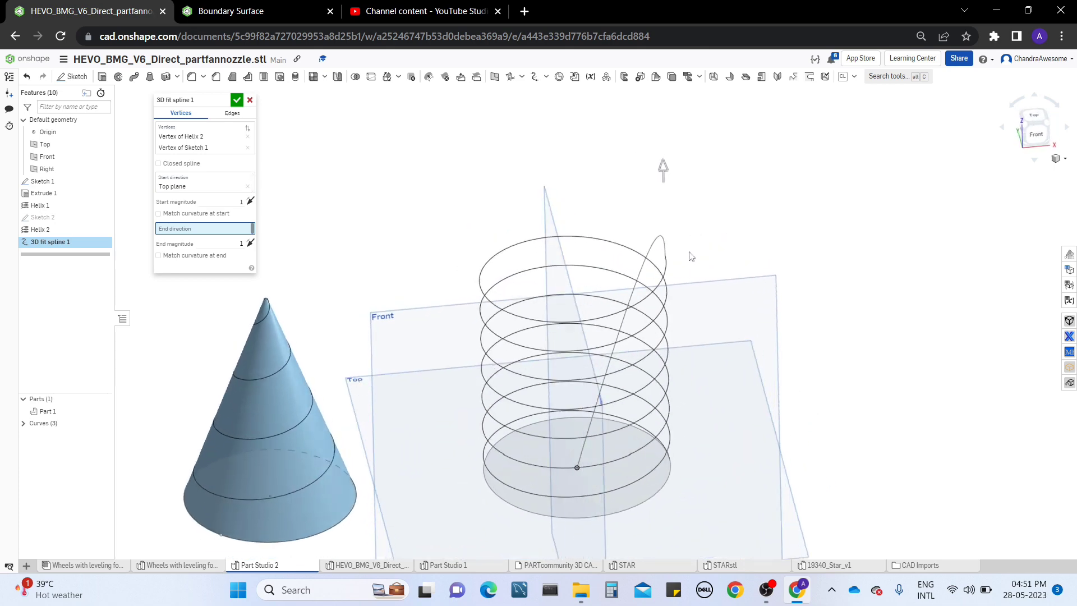
middle_click_drag(409, 497, 433, 422)
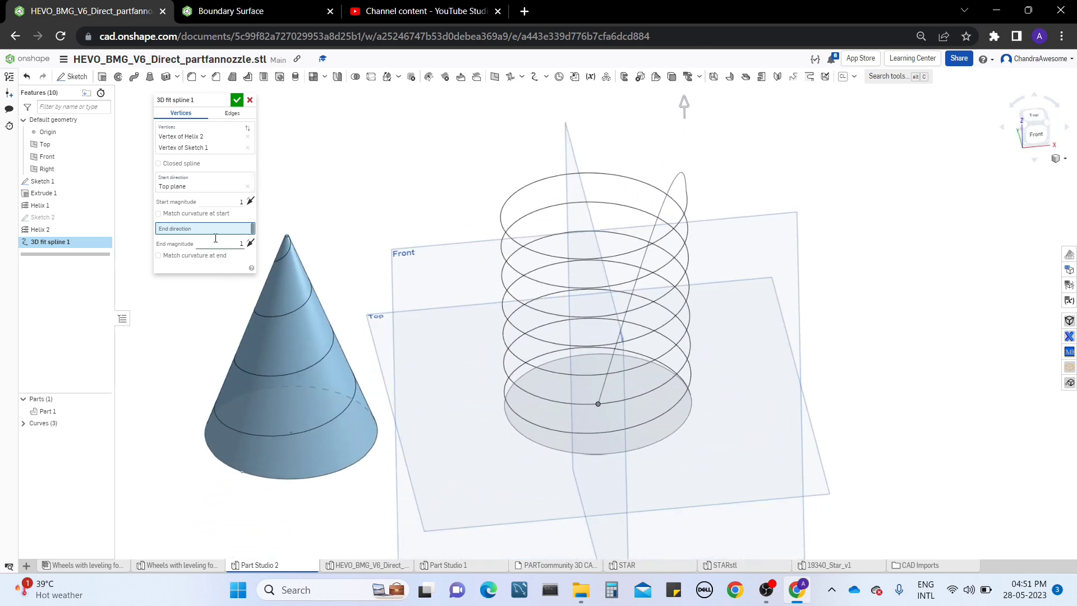
left_click(464, 507)
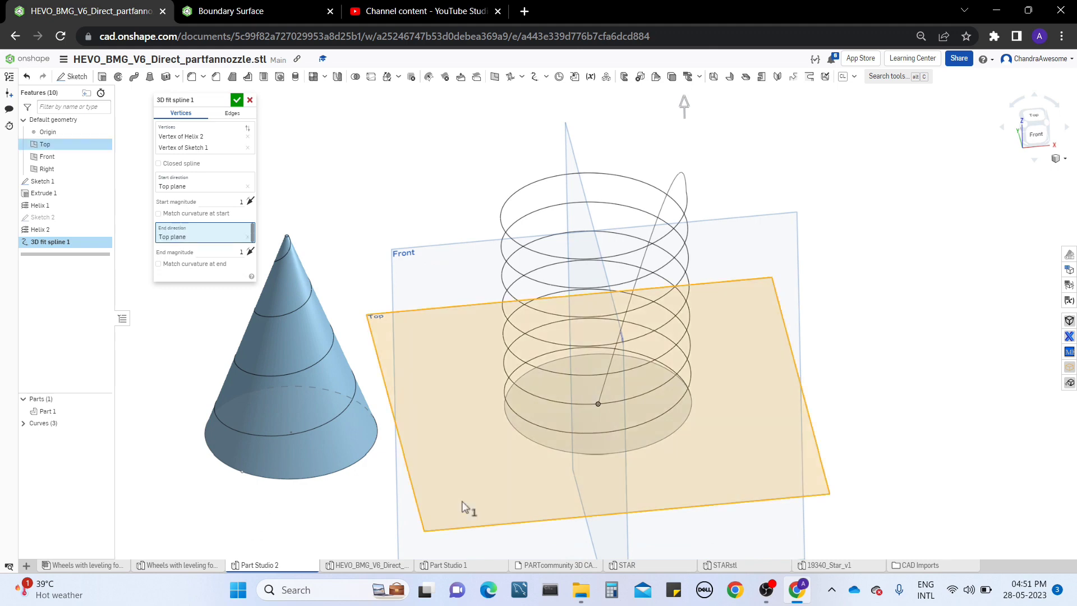
- Replace the spline's end direction with the Right plane
mouse_move(679, 389)
right_mouse_down()
mouse_move(737, 374)
mouse_move(700, 404)
mouse_move(674, 376)
mouse_move(666, 405)
mouse_move(682, 406)
right_mouse_up()
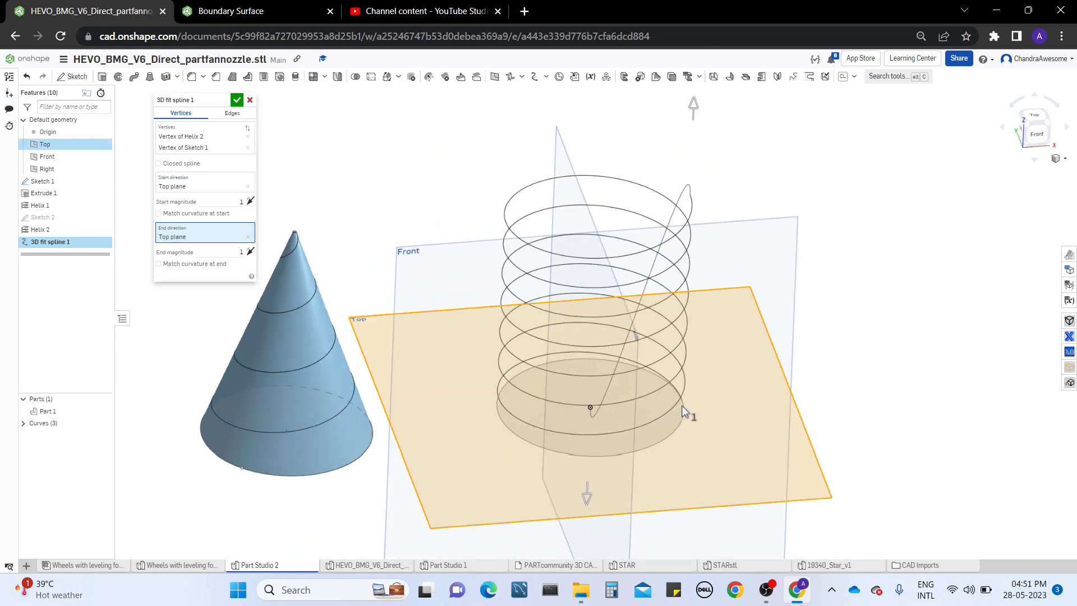
left_click(459, 466)
middle_click_drag(685, 447, 647, 509)
left_click(611, 523)
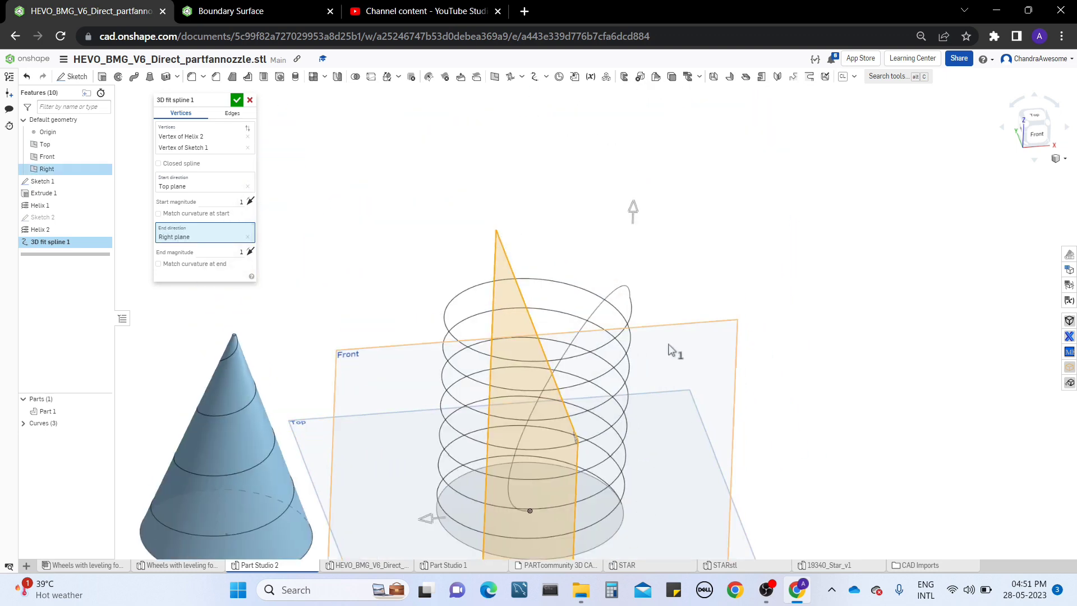
middle_click_drag(669, 349, 663, 294)
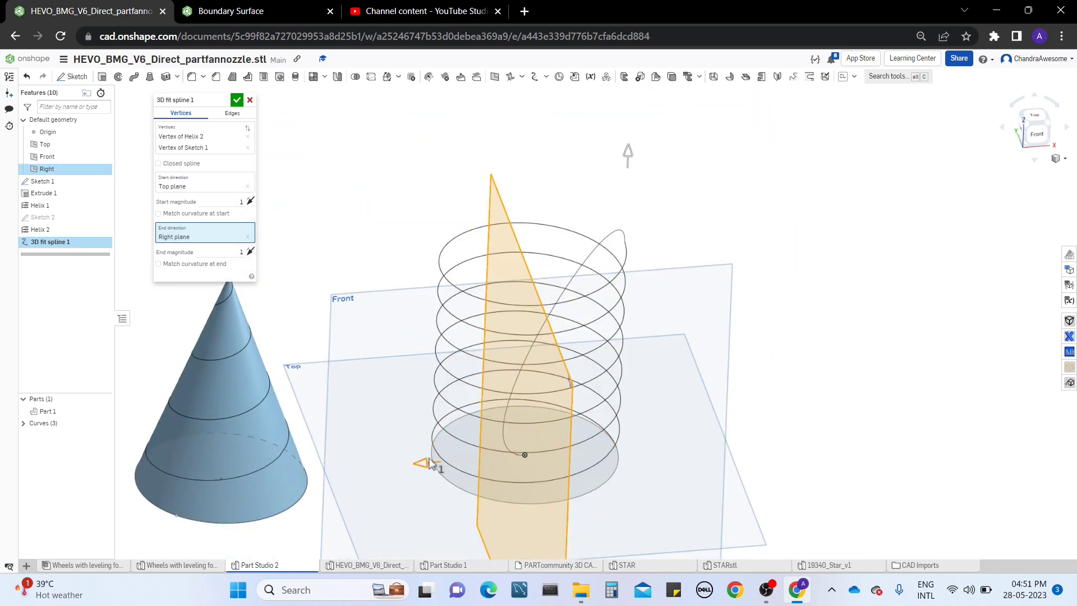
- Increase the spline's end magnitude to about 1.45 and set its start magnitude to 2
left_click_drag(429, 463, 386, 464)
mouse_move(852, 269)
right_mouse_down()
mouse_move(845, 238)
mouse_move(845, 255)
right_mouse_up()
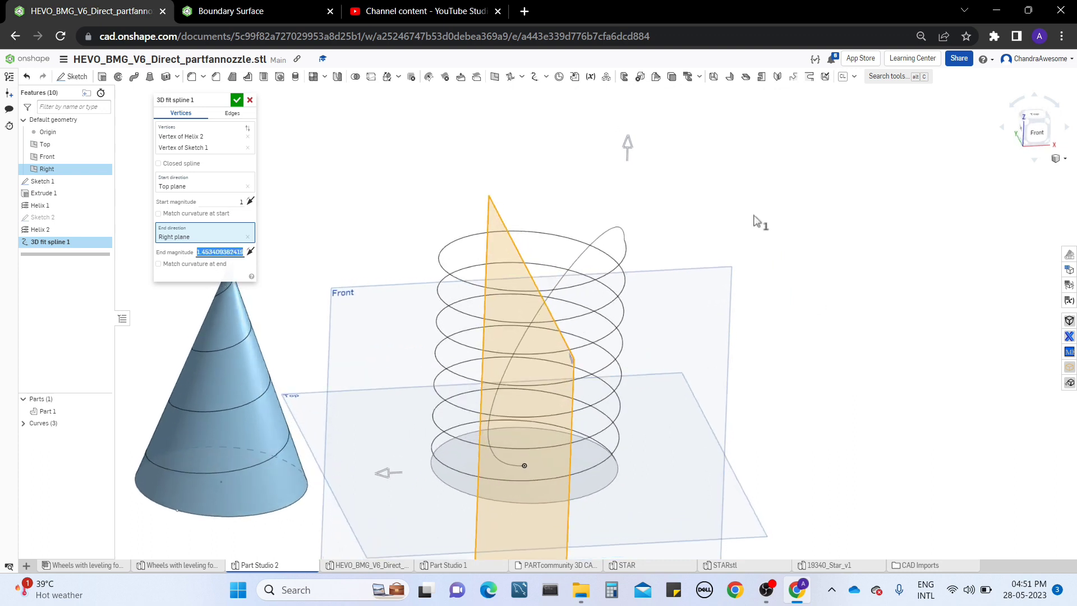
left_click_drag(628, 144, 625, 128)
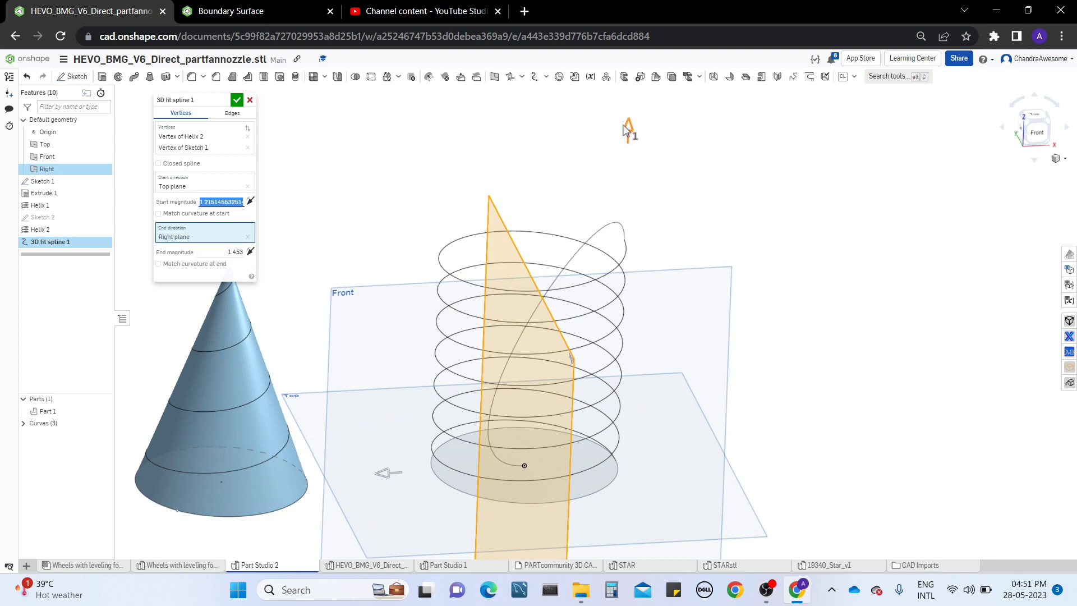
mouse_move(767, 212)
right_mouse_down()
mouse_move(737, 185)
mouse_move(765, 217)
right_mouse_up()
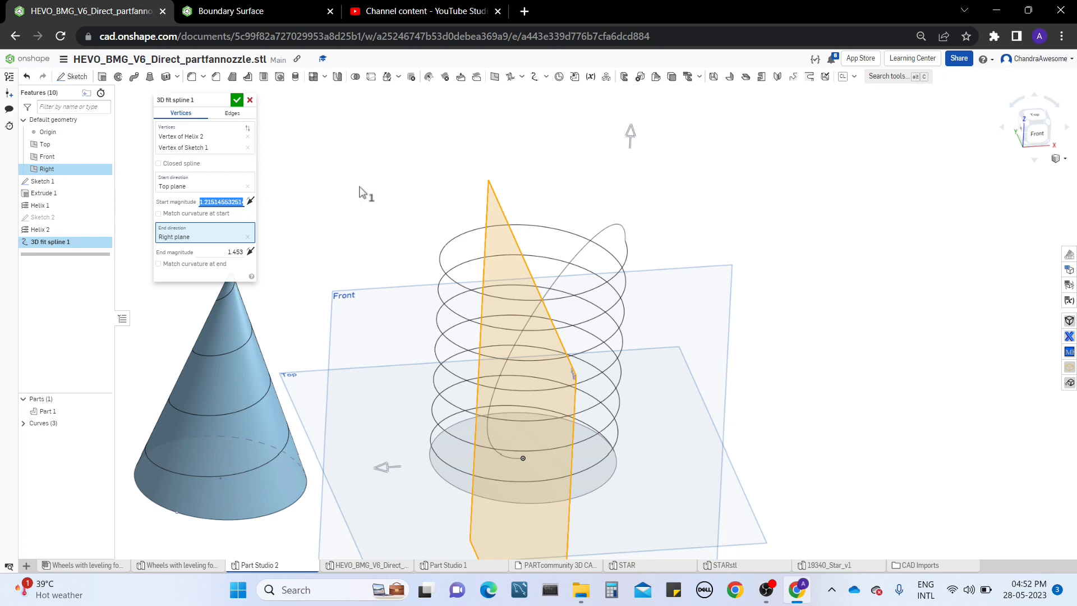
type("2")
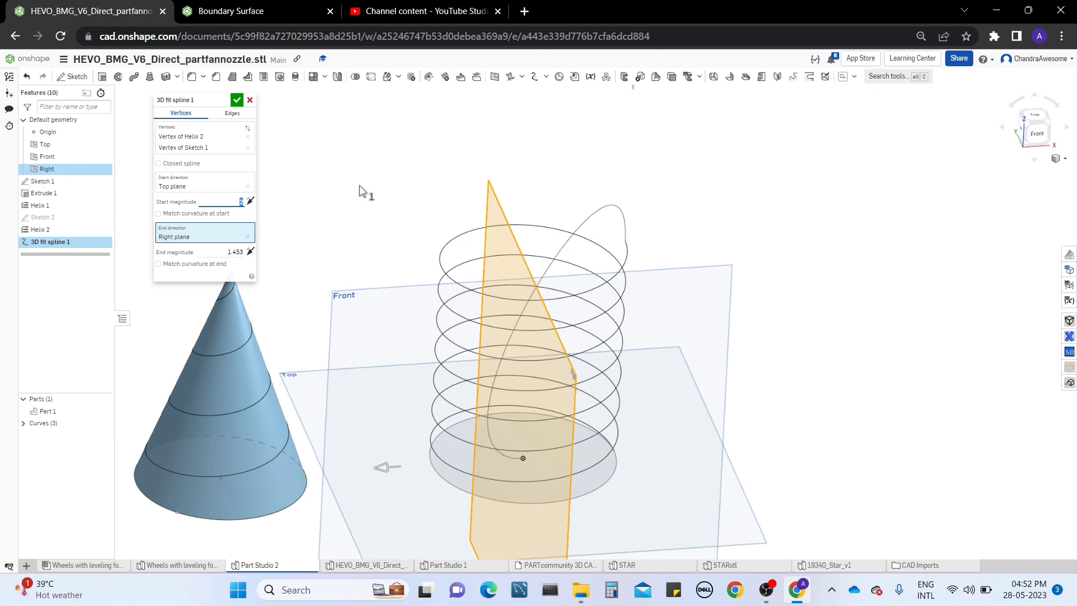
right_click_drag(365, 192, 481, 193)
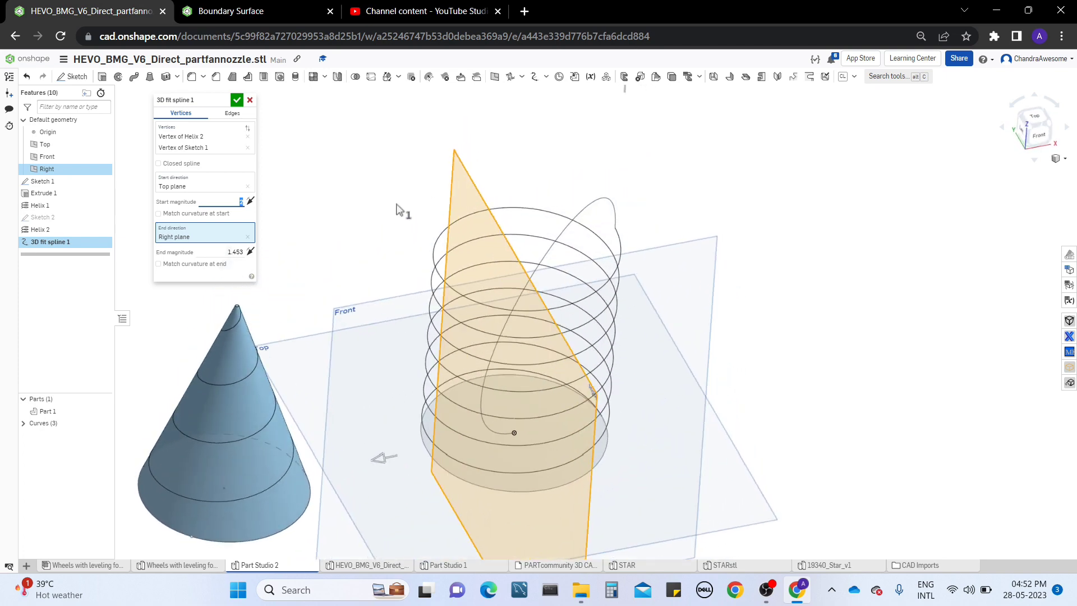
- Try matching curvature at the start, clear the Top plane start direction, and test the same option again
left_click(205, 219)
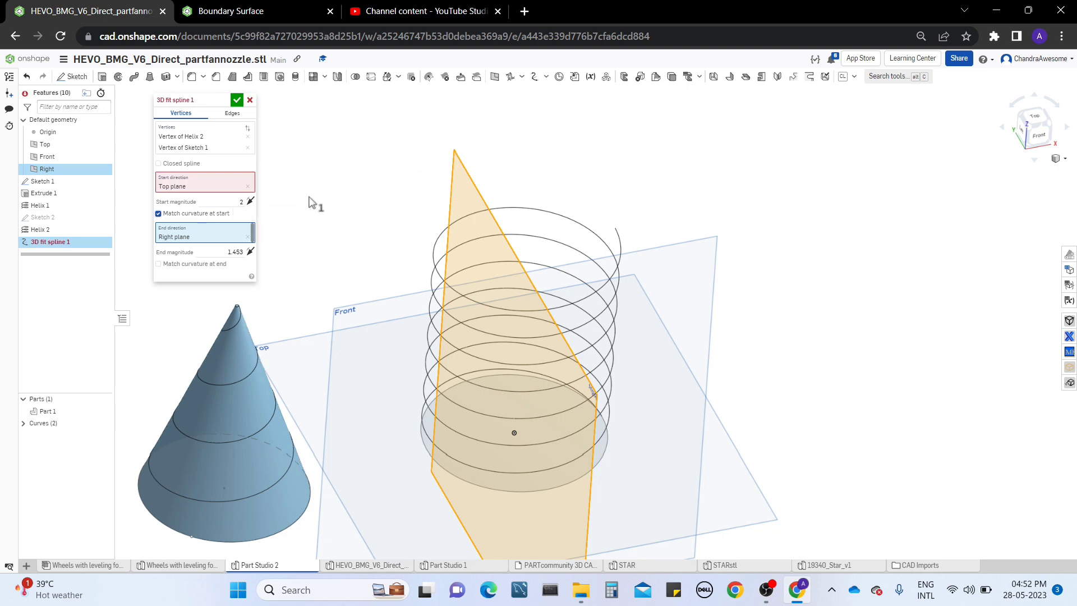
left_click(212, 217)
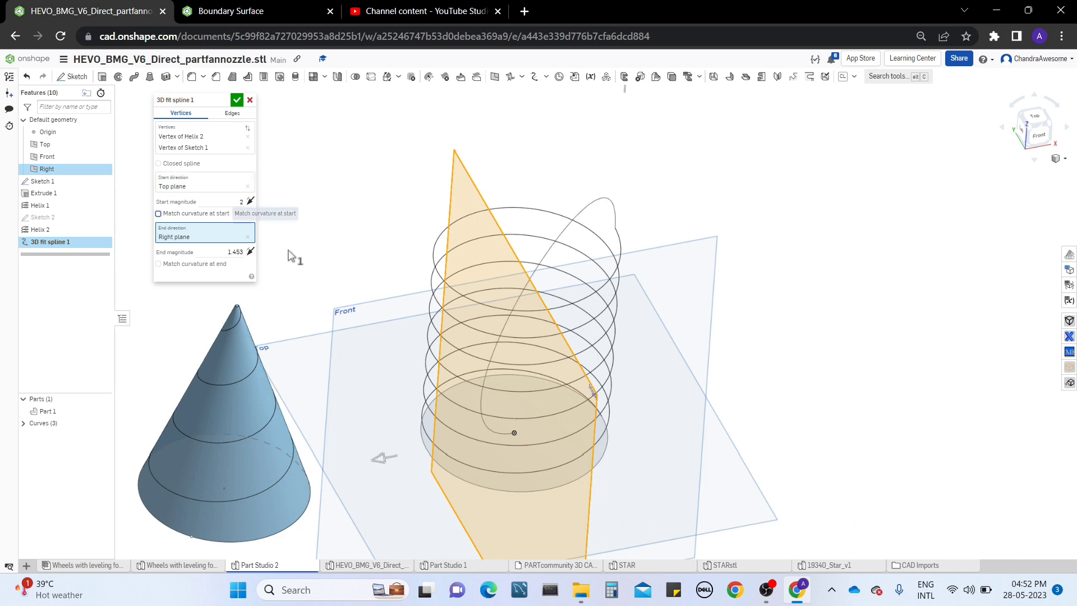
left_click(248, 186)
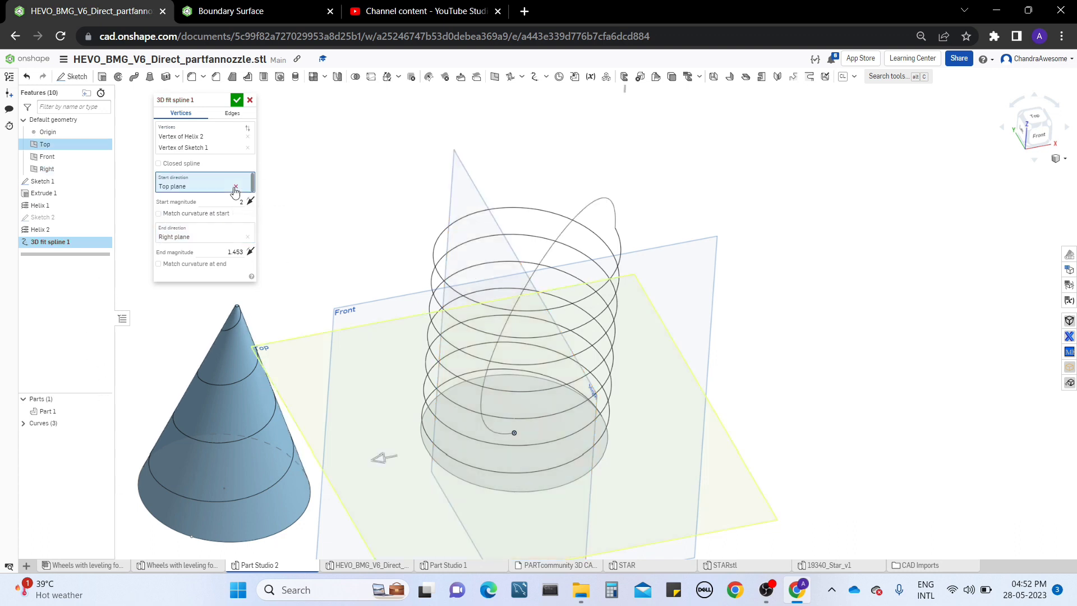
left_click(193, 207)
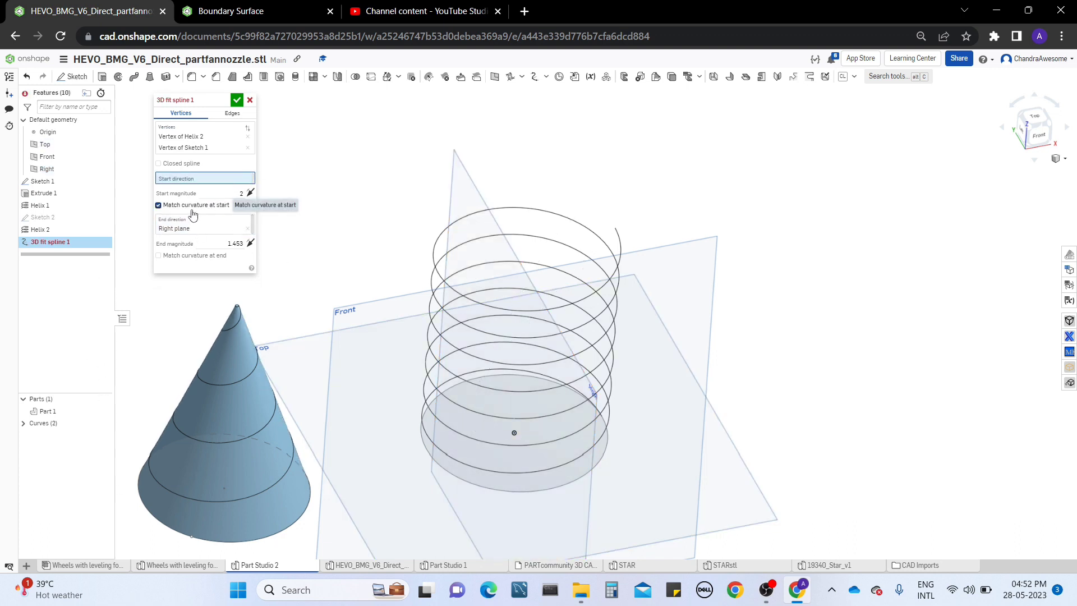
left_click(193, 207)
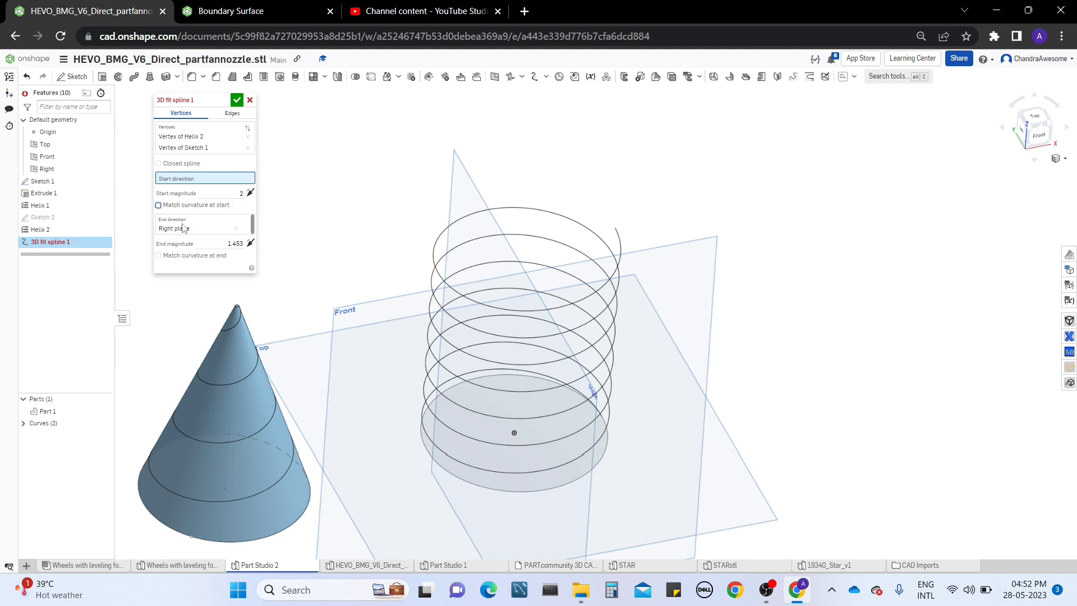
right_click_drag(335, 227, 335, 214)
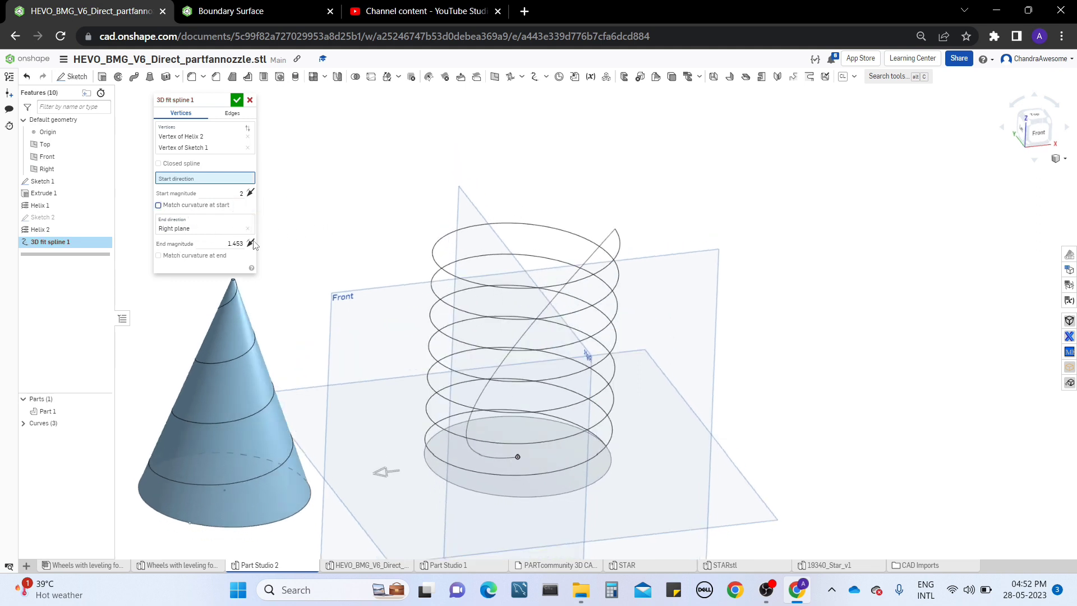
- Enable Match curvature at start and Match curvature at end, and clear the Right plane end direction
left_click(158, 205)
left_click(166, 260)
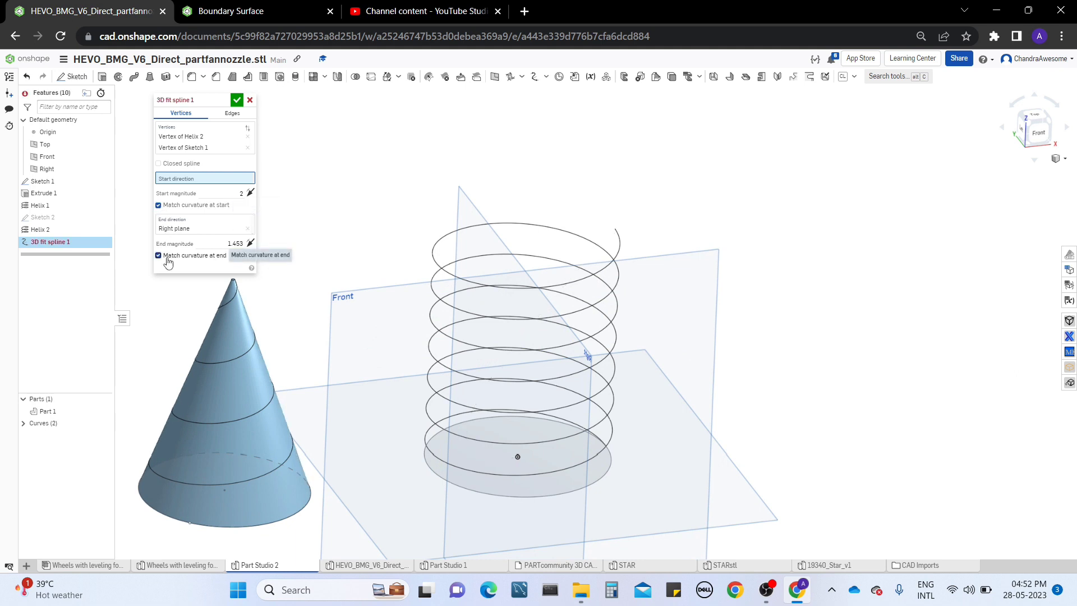
right_click_drag(645, 224, 724, 199)
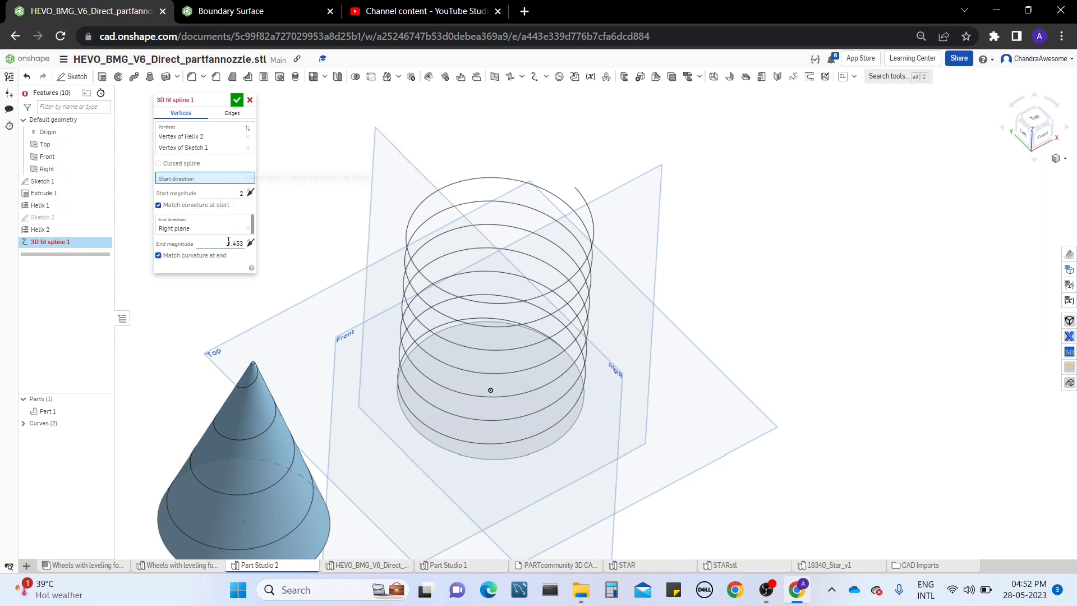
left_click(248, 229)
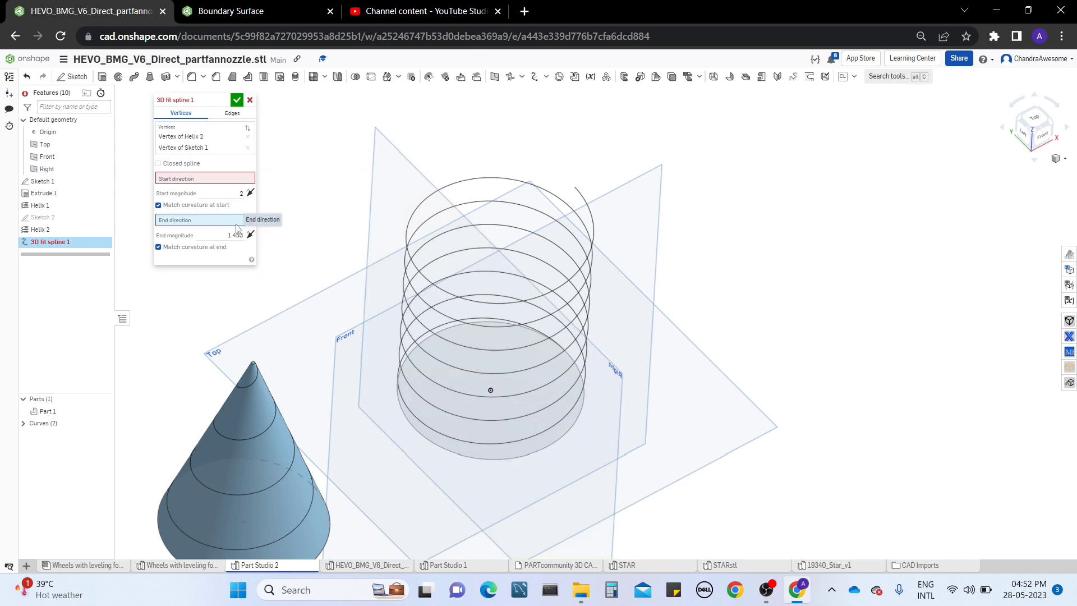
middle_click_drag(322, 248, 366, 241)
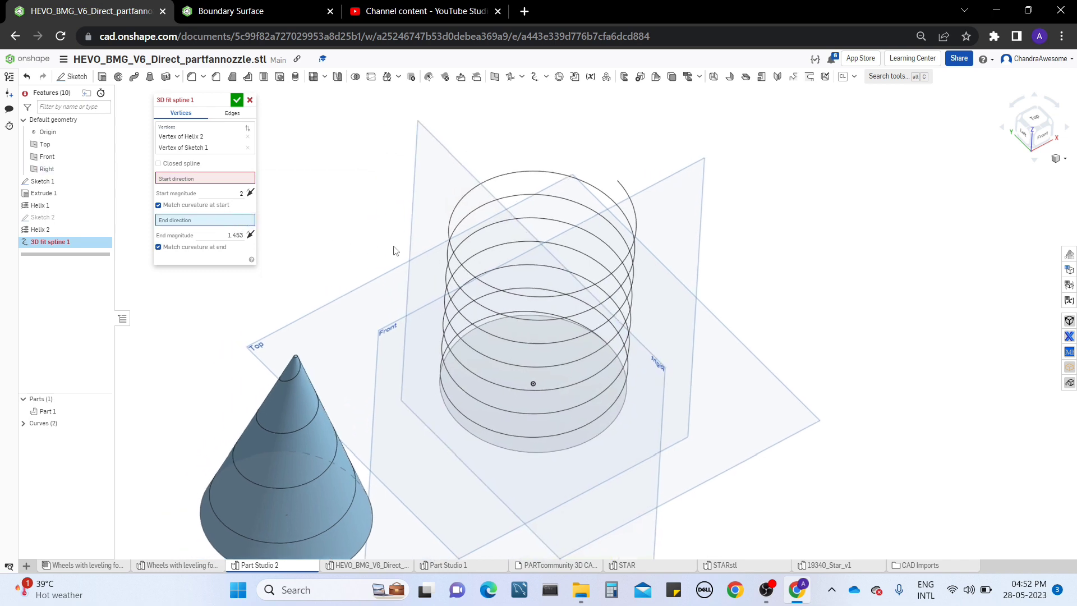
right_click_drag(395, 250, 393, 224)
- Assign the Right plane as start and end direction and turn off curvature matching at both ends
left_click(196, 179)
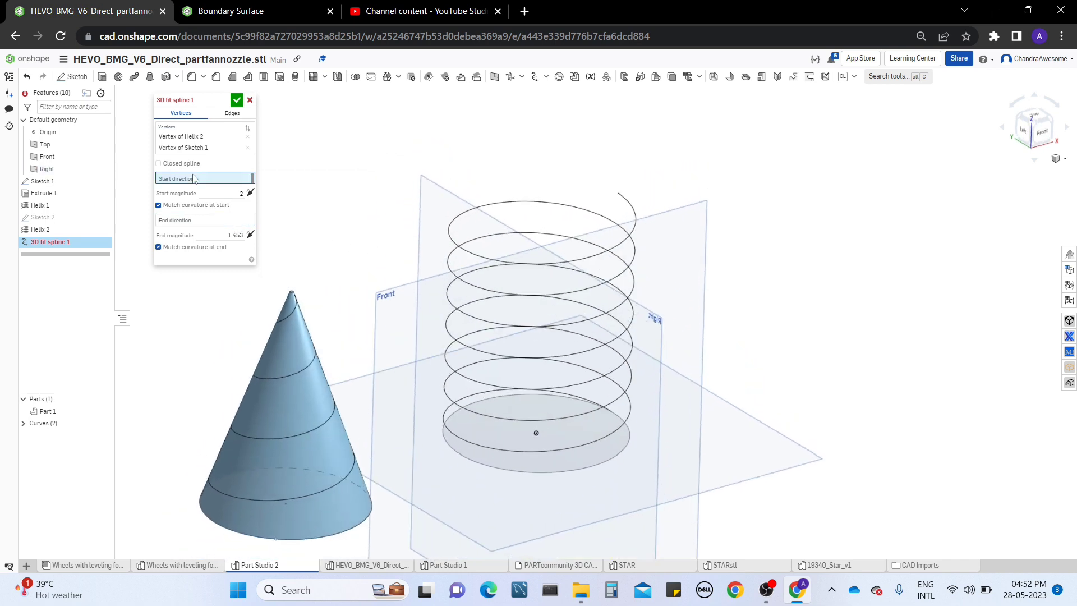
left_click(453, 197)
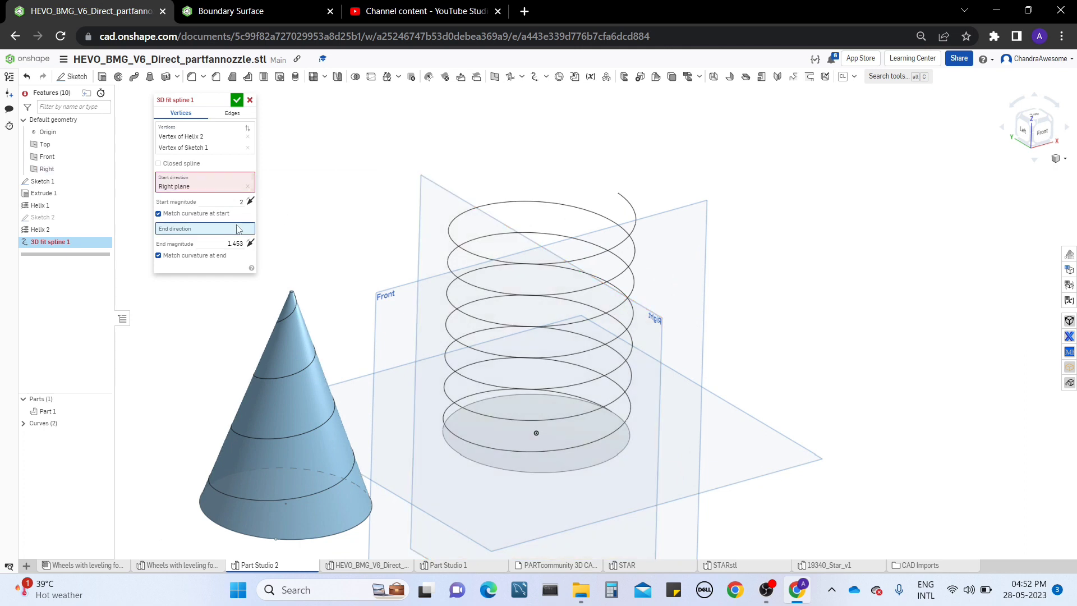
left_click(431, 247)
left_click(211, 215)
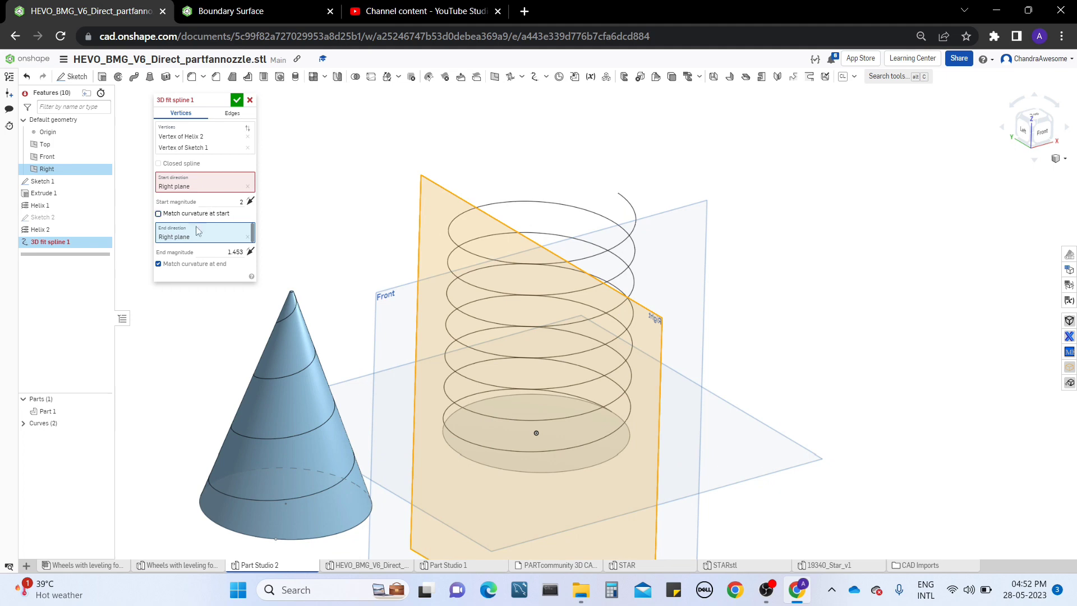
left_click(180, 264)
right_click_drag(599, 233, 805, 203)
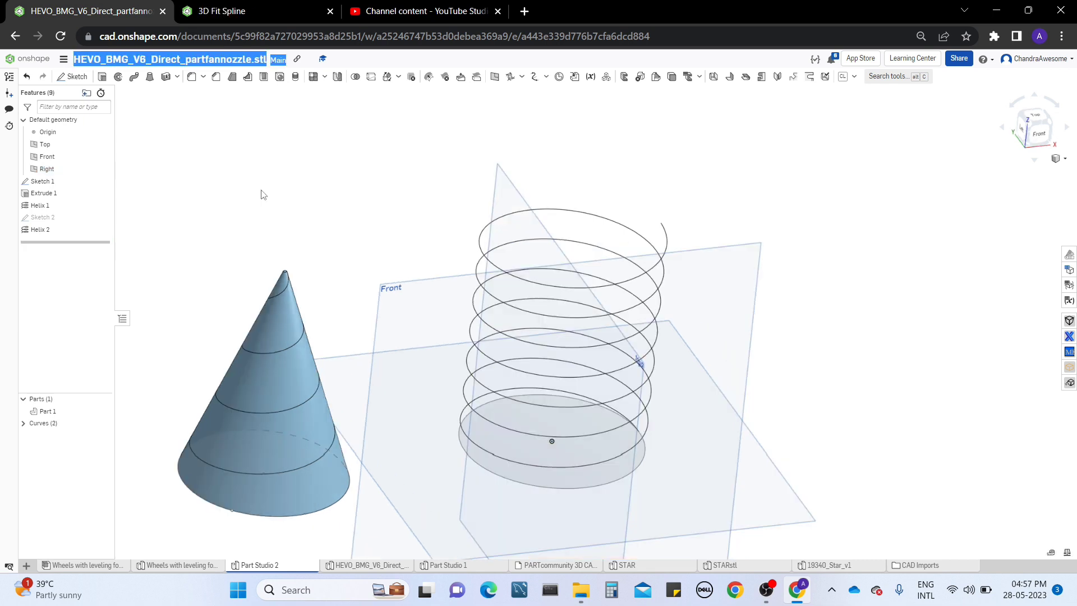
- Create a 3D fit spline with the Edges option from the circular edge at the cone's base
left_click(541, 79)
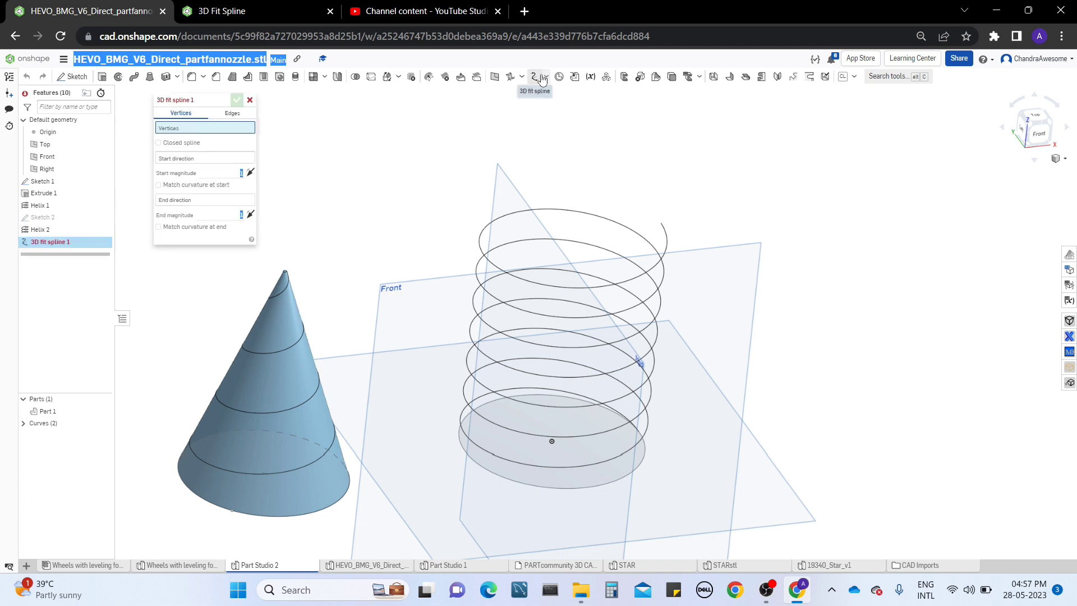
left_click(232, 113)
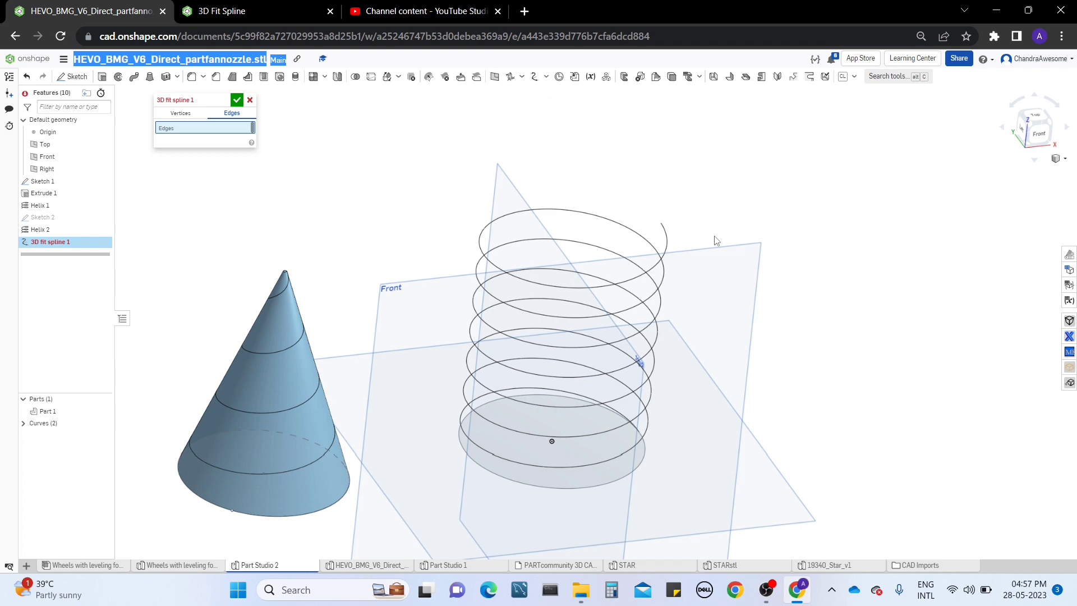
left_click(338, 507)
middle_click_drag(356, 287, 543, 329)
right_click_drag(543, 328, 509, 320)
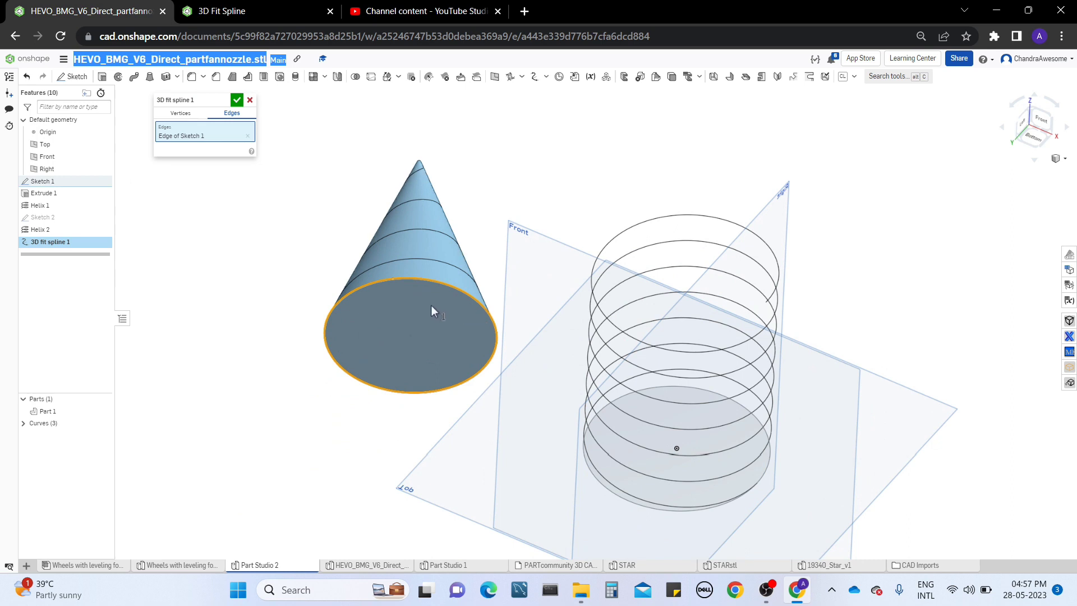
left_click(236, 101)
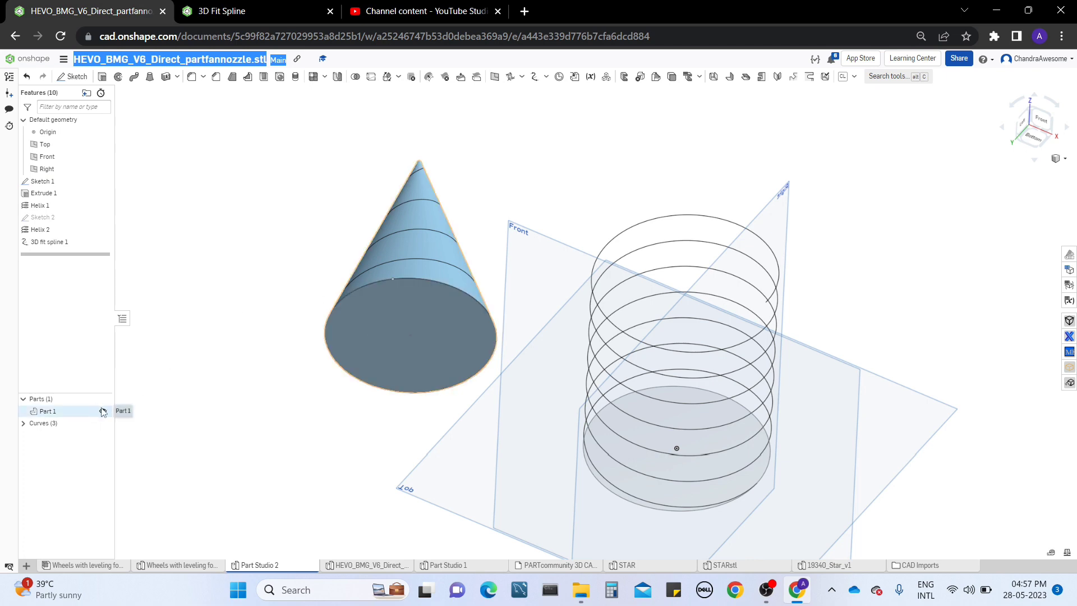
- Hide the cone part, Sketch 1 and all curves except Curve 3, and inspect the isolated circular spline
left_click(103, 410)
right_click_drag(338, 306, 329, 363)
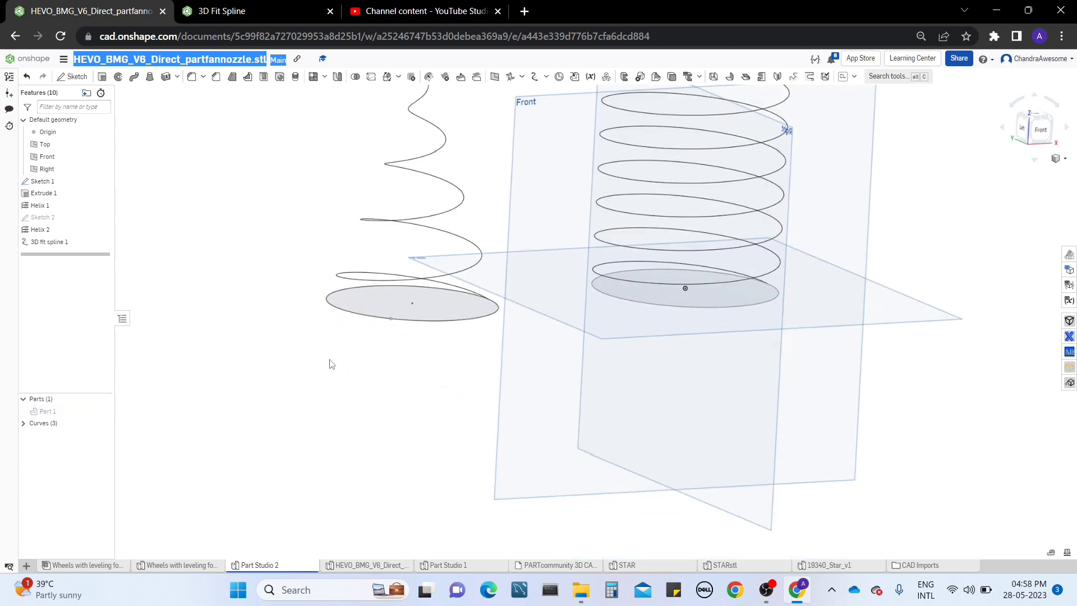
left_click(103, 424)
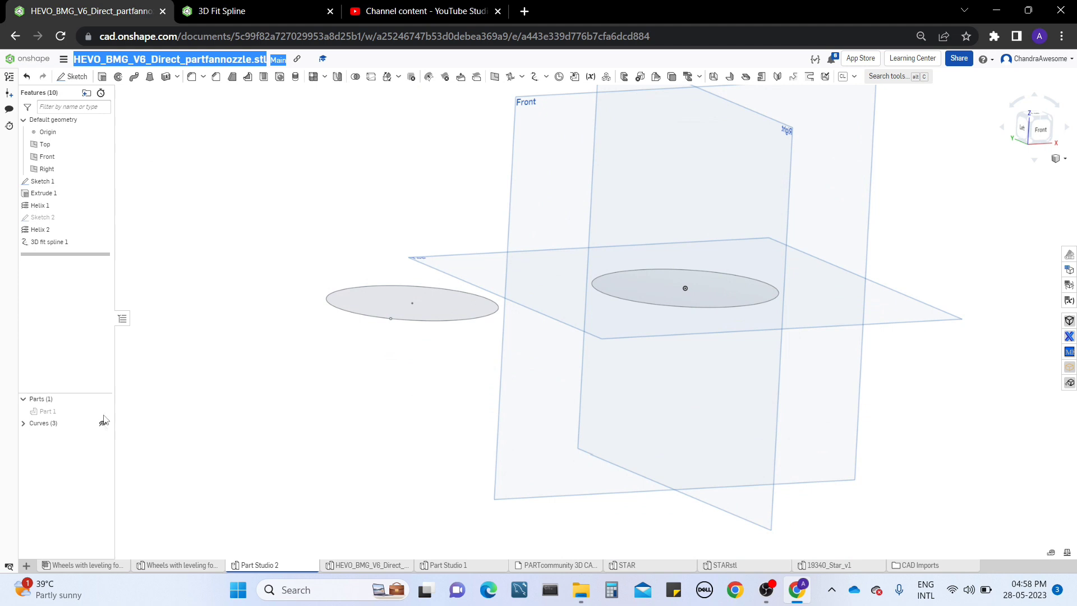
left_click(103, 181)
left_click(23, 423)
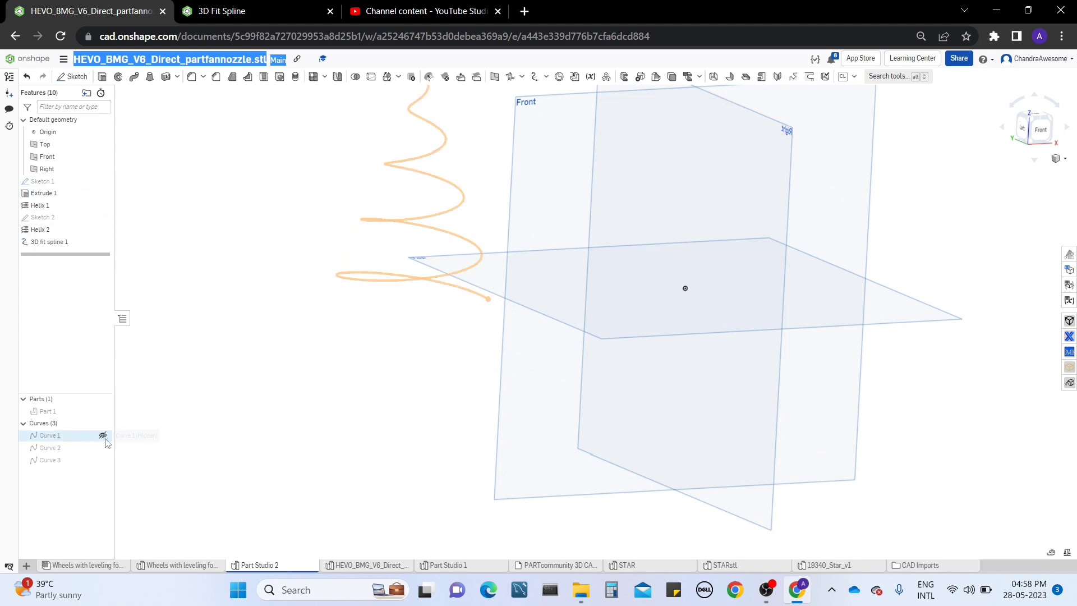
left_click(103, 460)
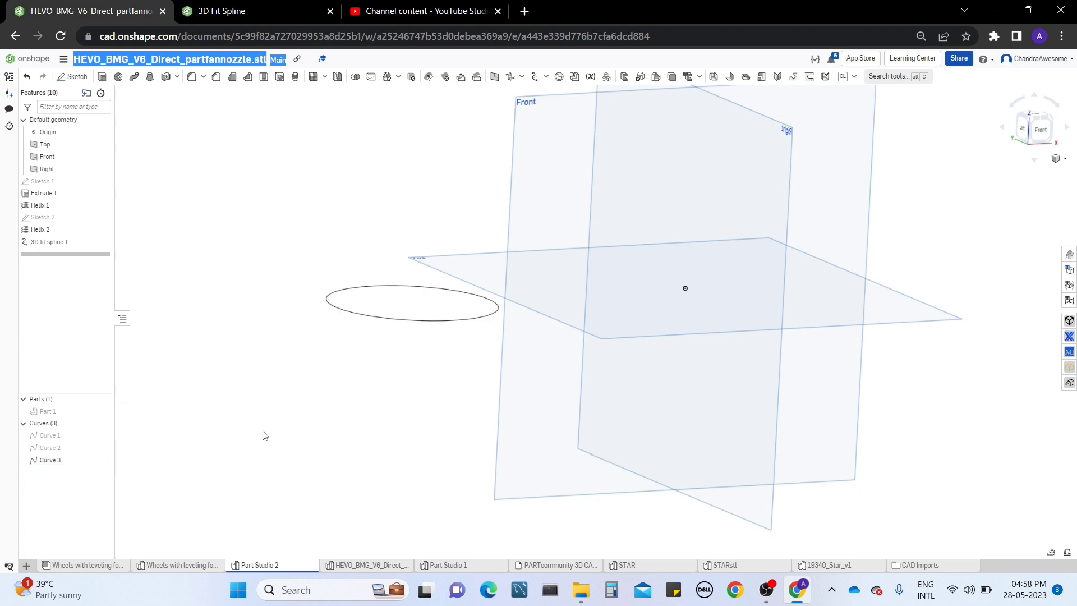
right_click_drag(264, 432, 415, 331)
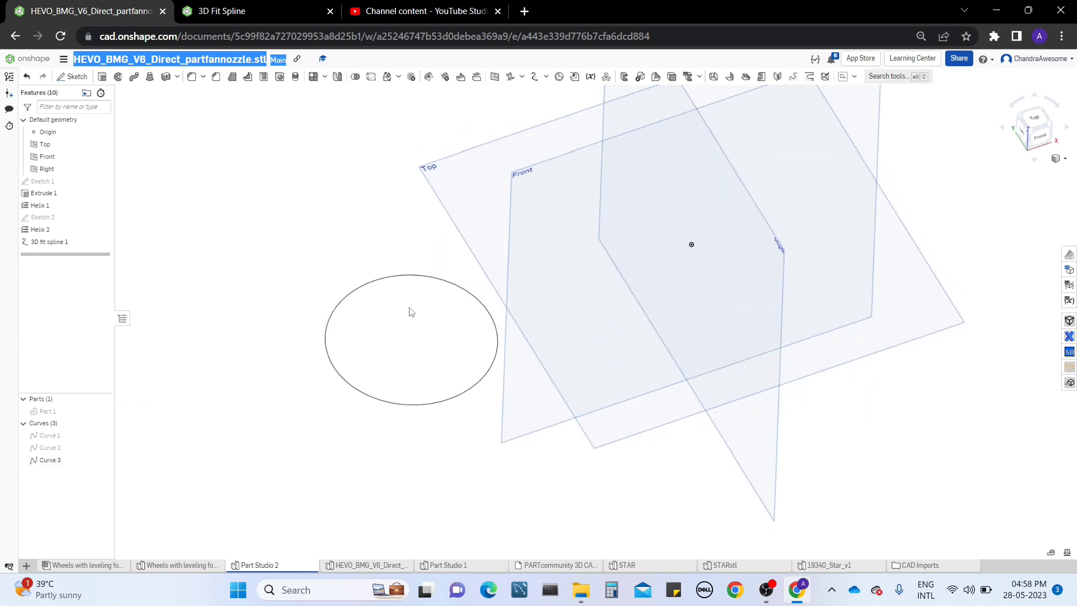
right_click_drag(392, 315, 385, 298)
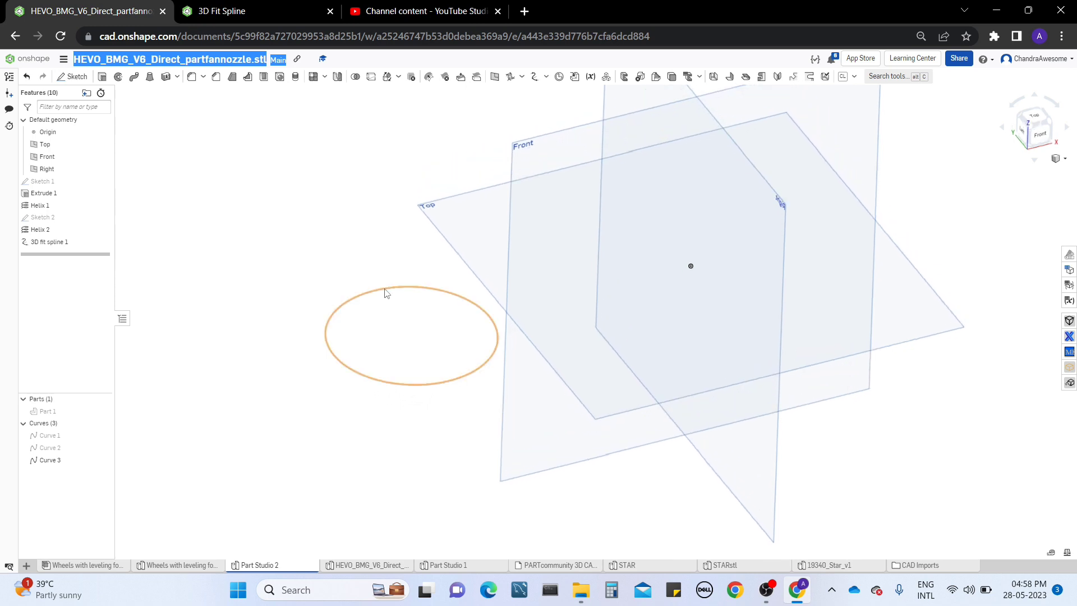
middle_click_drag(334, 242, 322, 250)
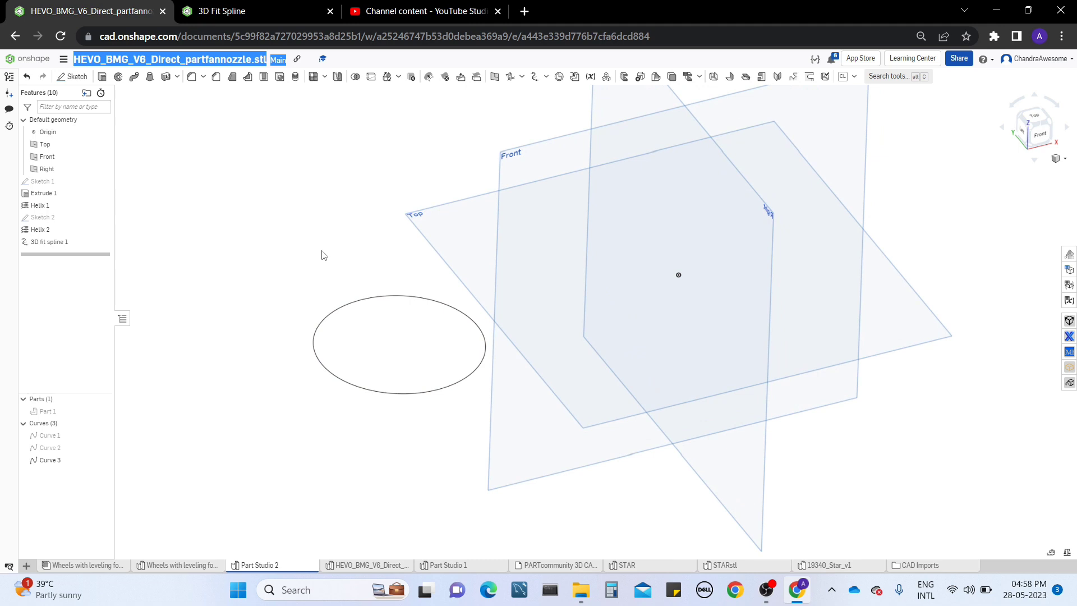
right_click_drag(365, 215, 361, 236)
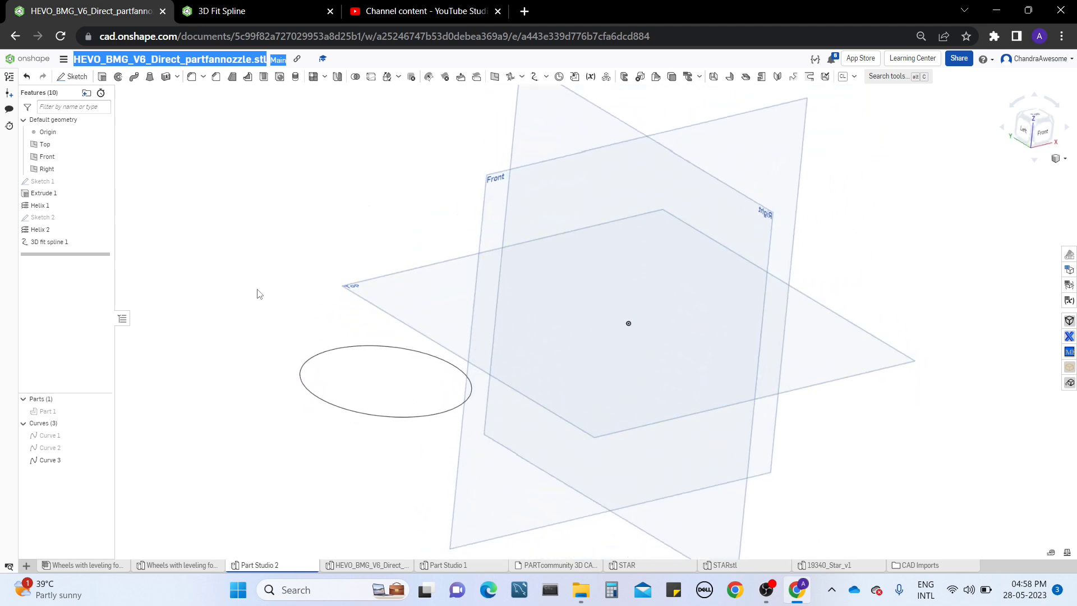
- Show the cone part again
left_click(106, 412)
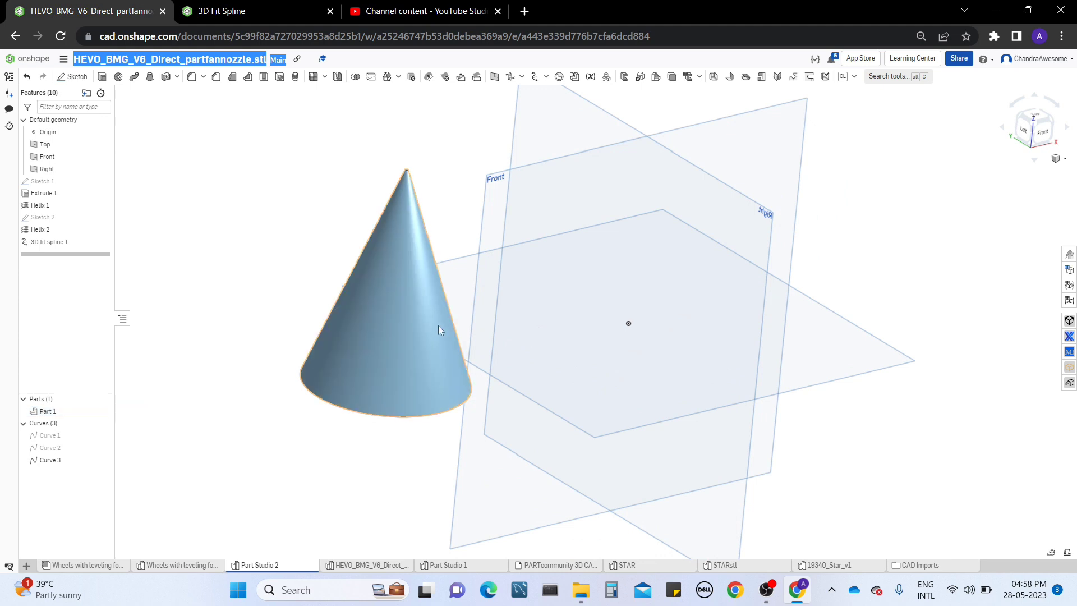
middle_click_drag(541, 272, 452, 365)
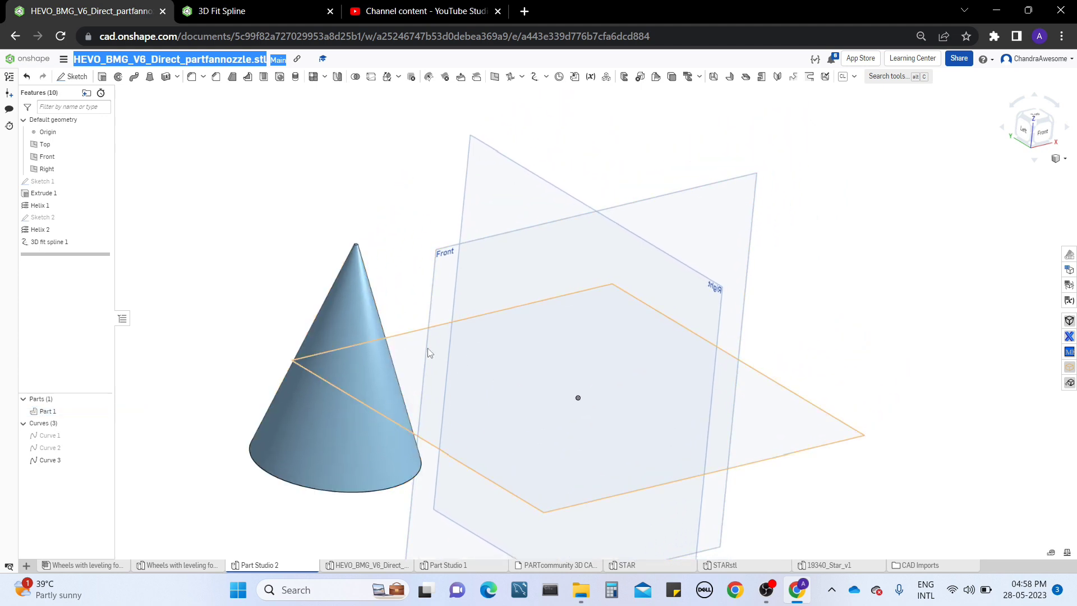
mouse_move(572, 351)
right_mouse_down()
mouse_move(567, 361)
mouse_move(422, 323)
right_mouse_up()
- Sketch on the Top plane a rectangle centred on the origin and a circle centred on one short side's midpoint, passing through that side's corners
left_click(419, 321)
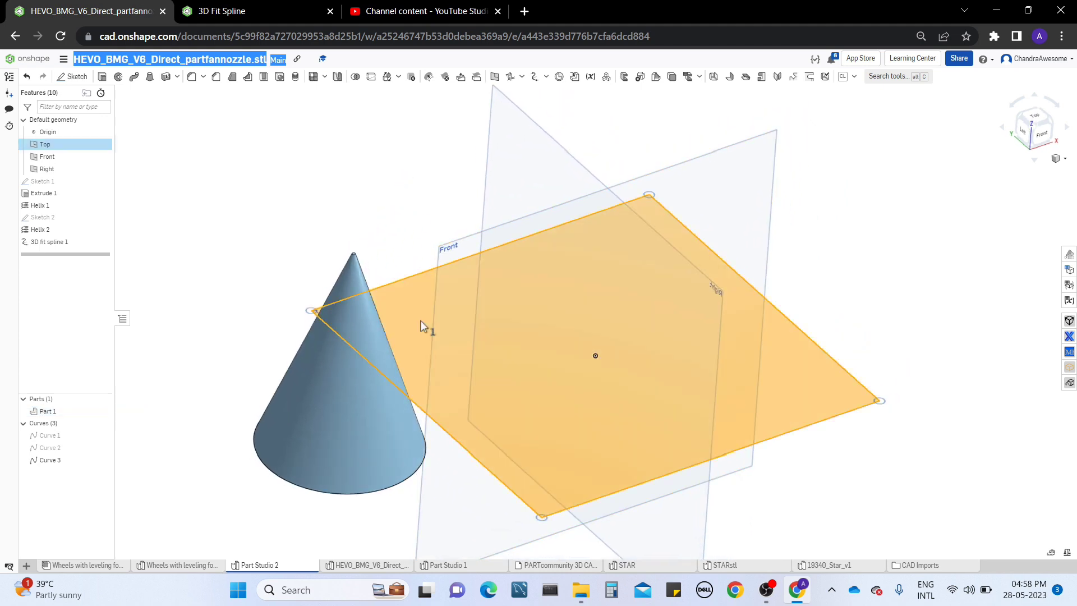
left_click(76, 77)
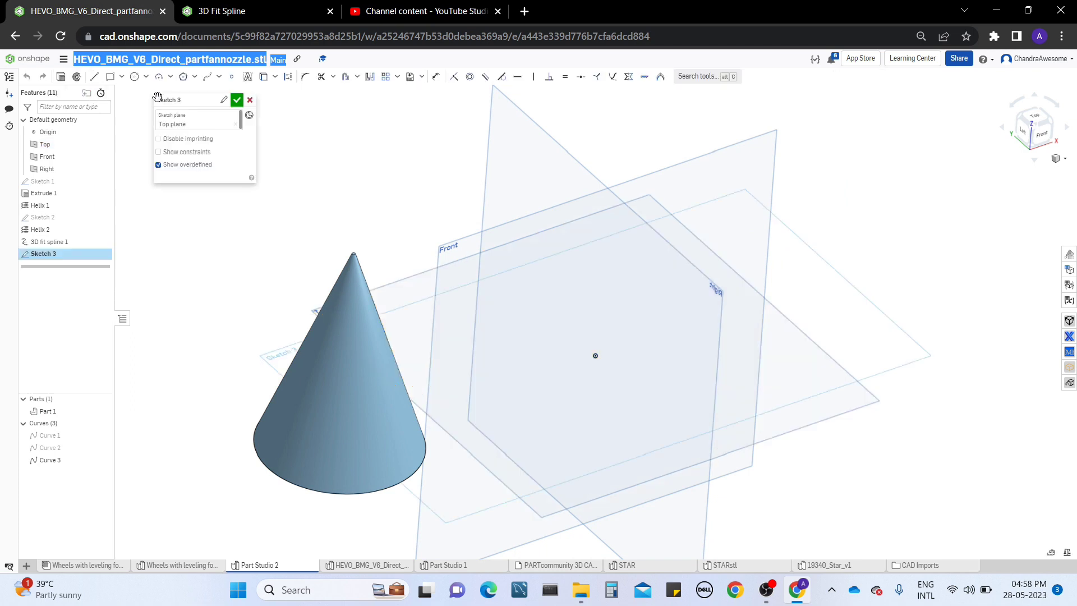
key("n")
left_click(134, 77)
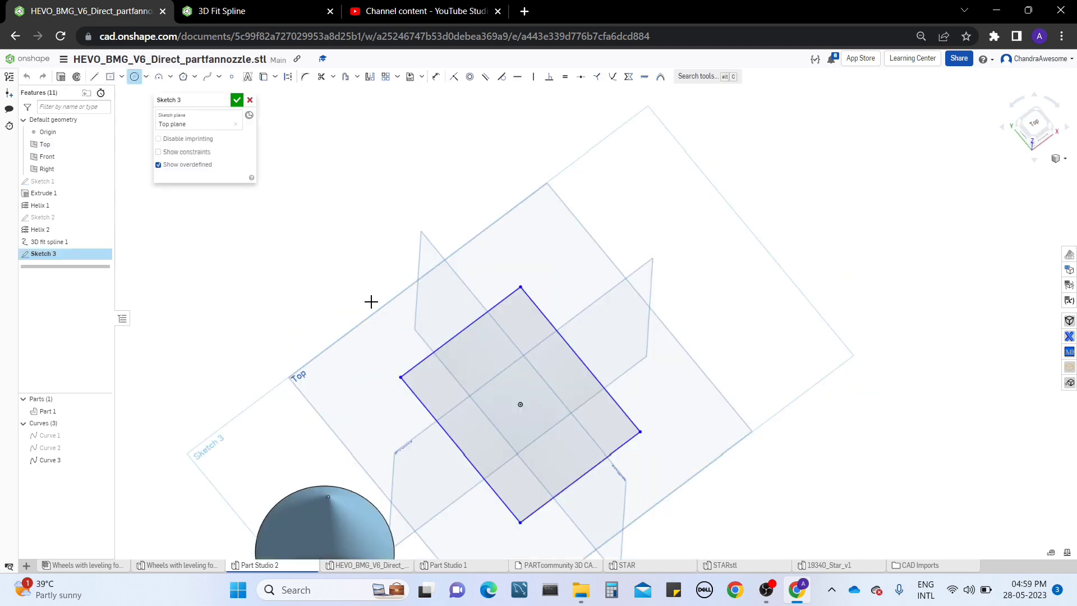
left_click(460, 331)
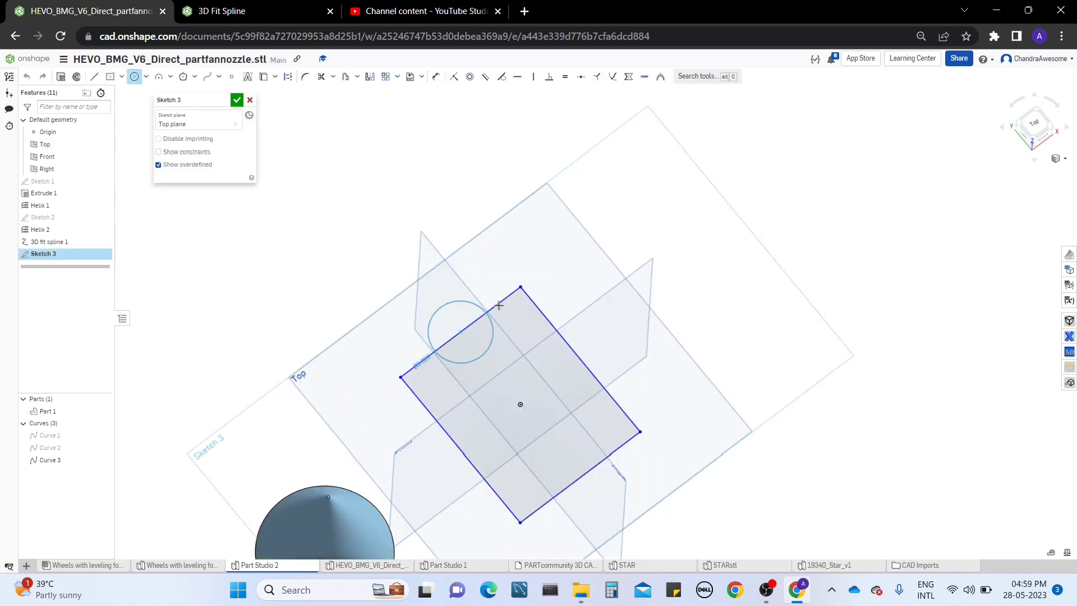
left_click(520, 288)
left_click(237, 101)
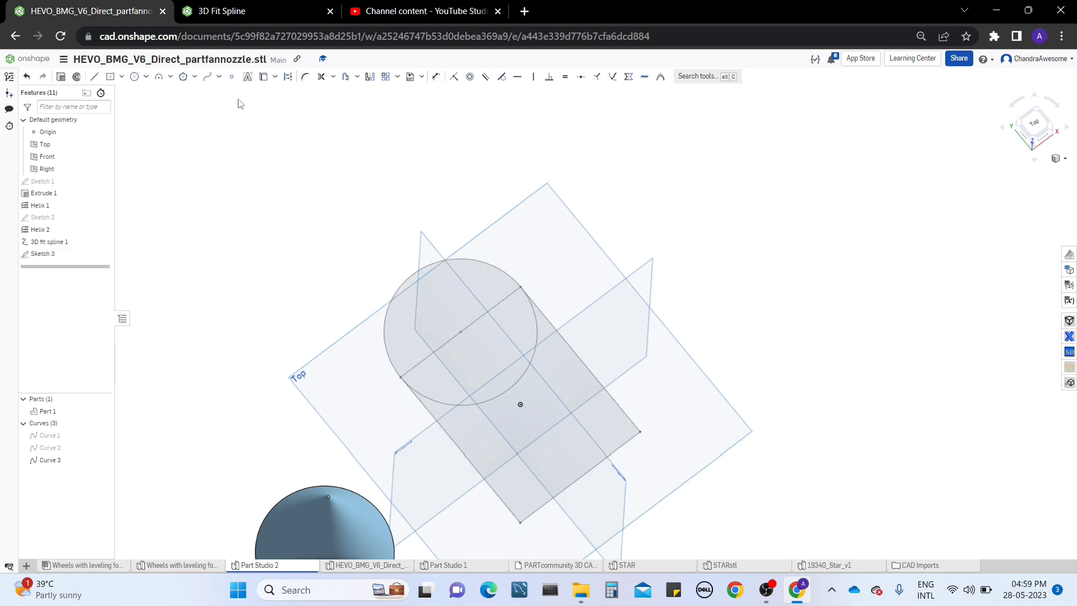
- Extrude all three regions of the rectangle-and-circle sketch as a new solid with a blind depth of 1 in
left_click(102, 77)
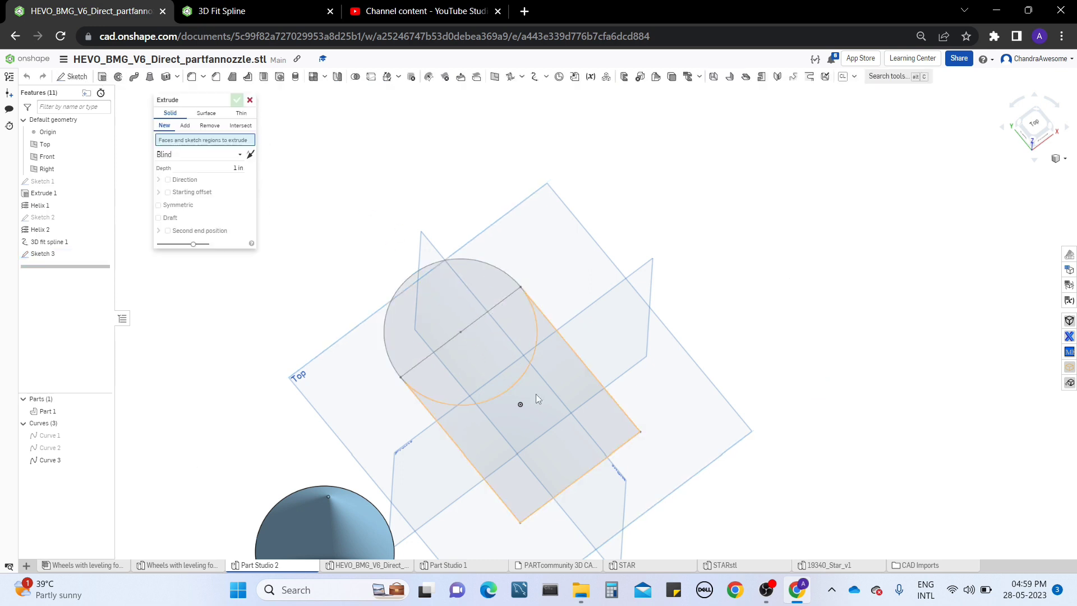
left_click(537, 394)
left_click(506, 351)
left_click(454, 304)
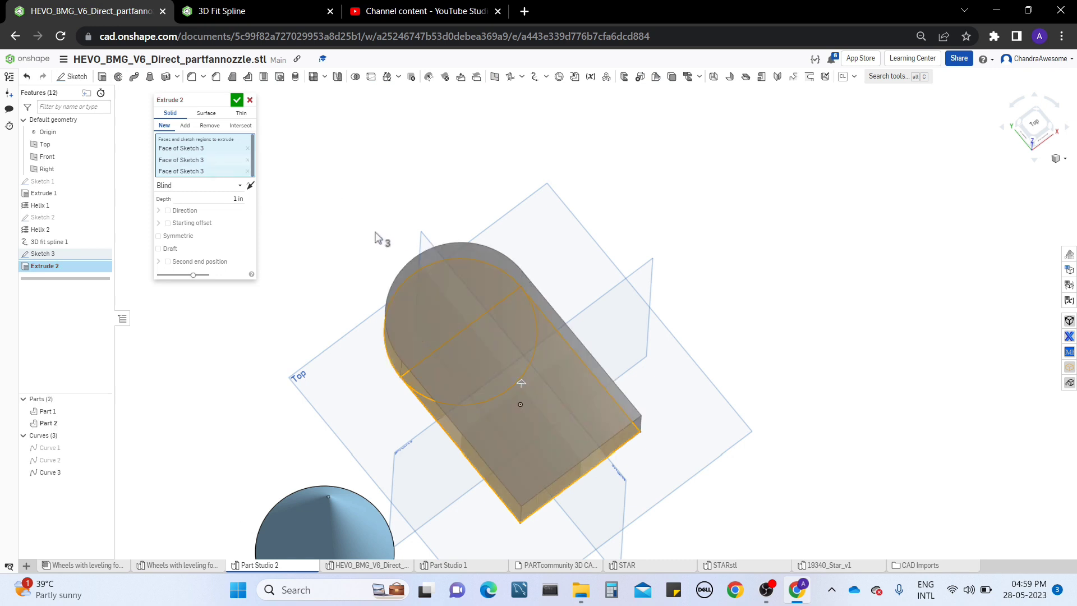
left_click(237, 100)
right_click_drag(427, 233, 521, 183)
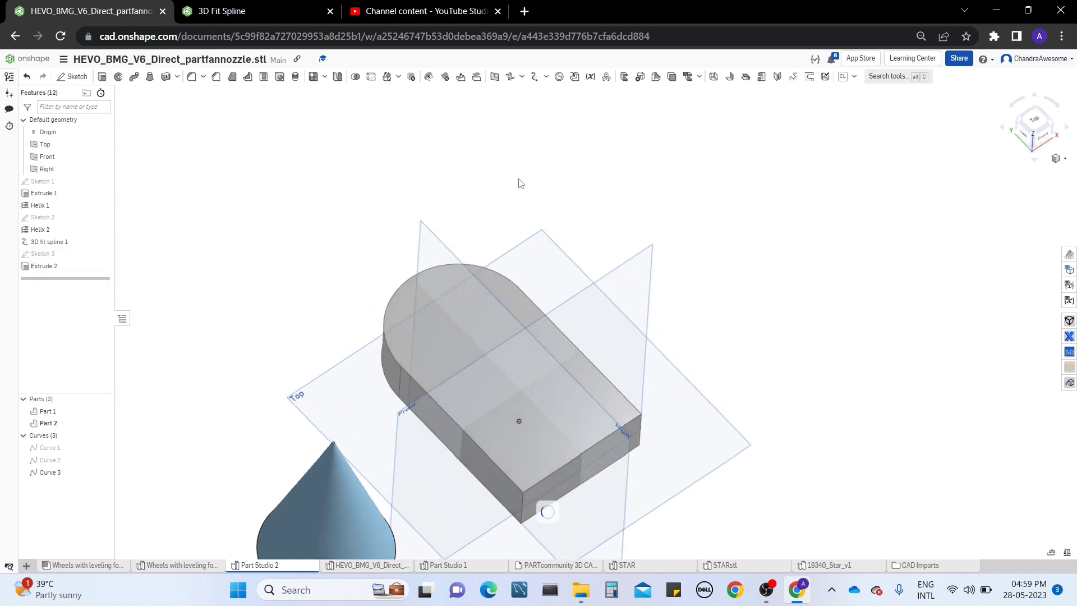
- Set up a 3D fit spline by edges along the two long straight edges and the rounded end of the block's upper face
left_click(535, 76)
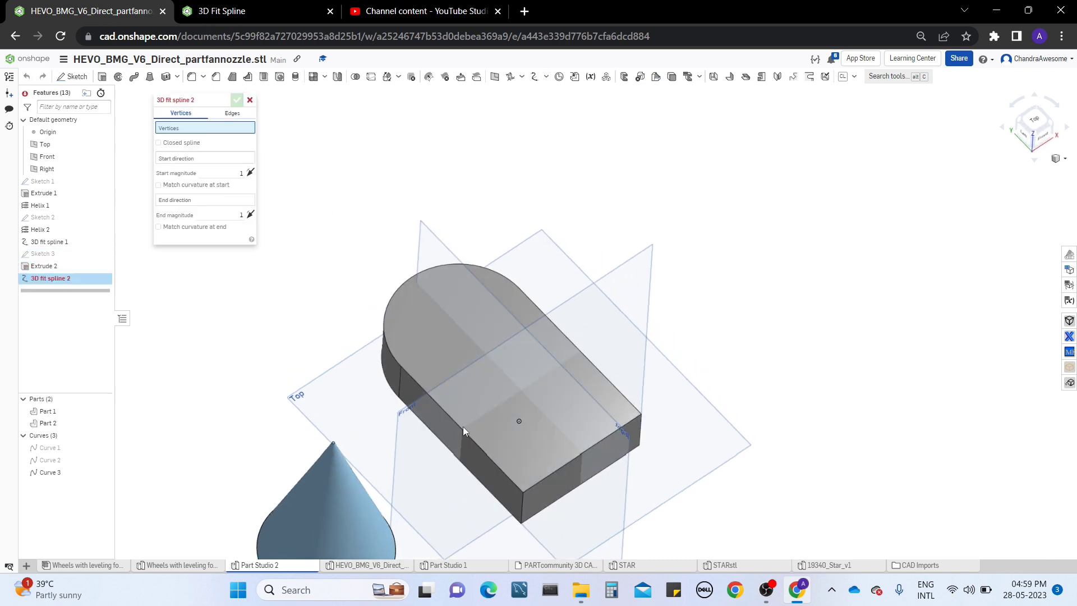
left_click(232, 113)
left_click(446, 412)
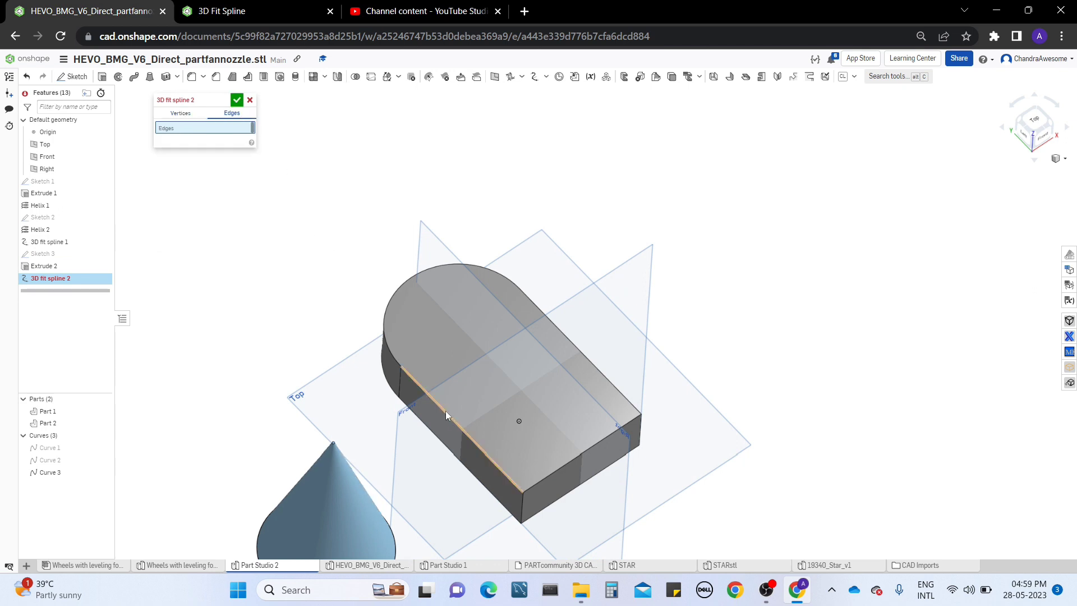
left_click(521, 300)
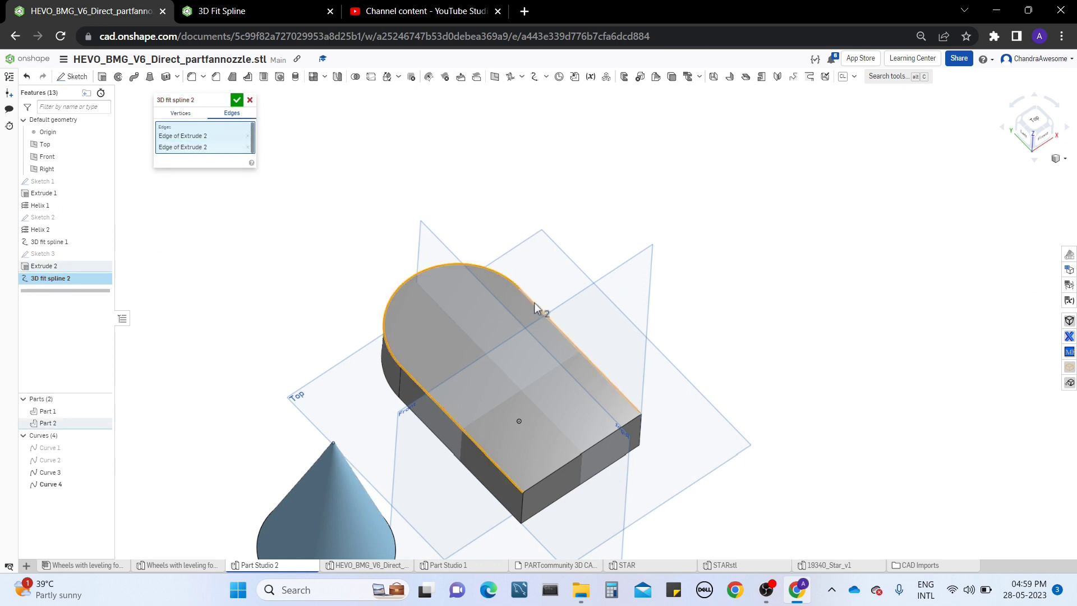
left_click(535, 302)
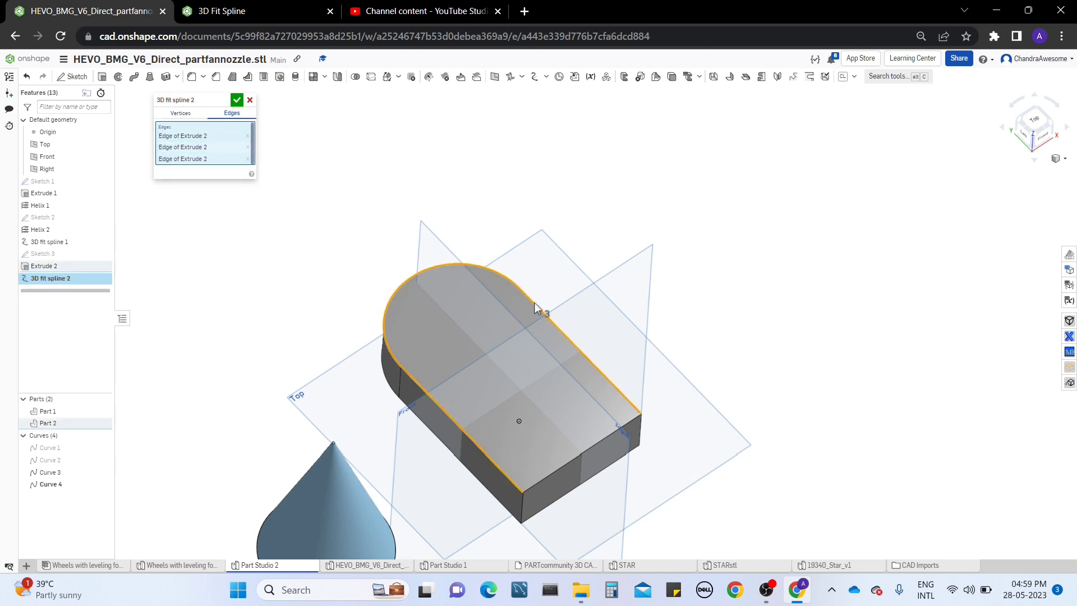
- Try adding the straight end edge to the spline's edge selection, remove it again, and accept the spline
left_click(575, 458)
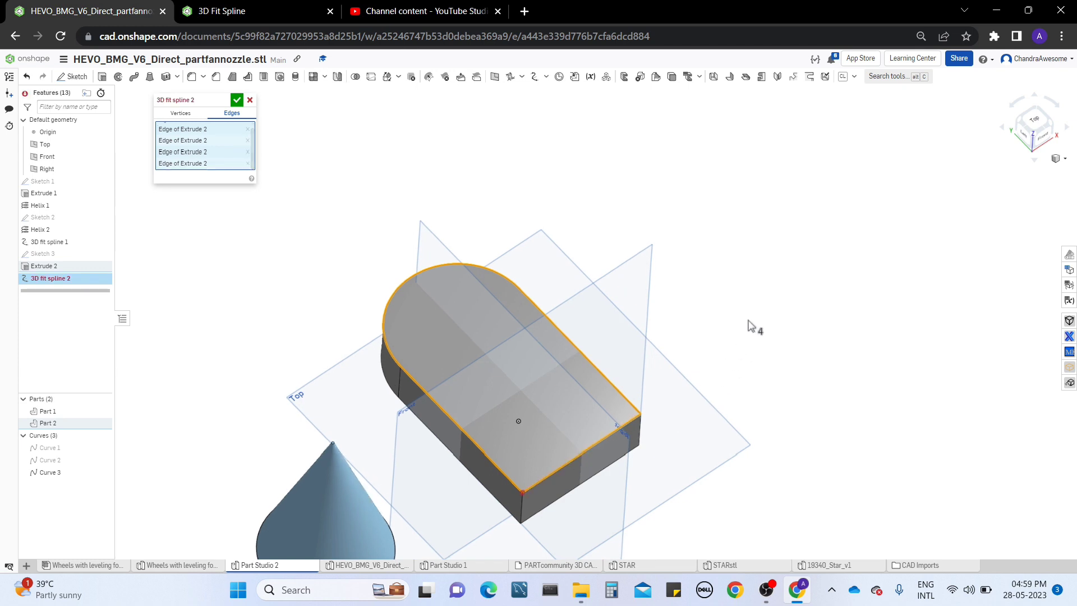
middle_click_drag(749, 320, 743, 318)
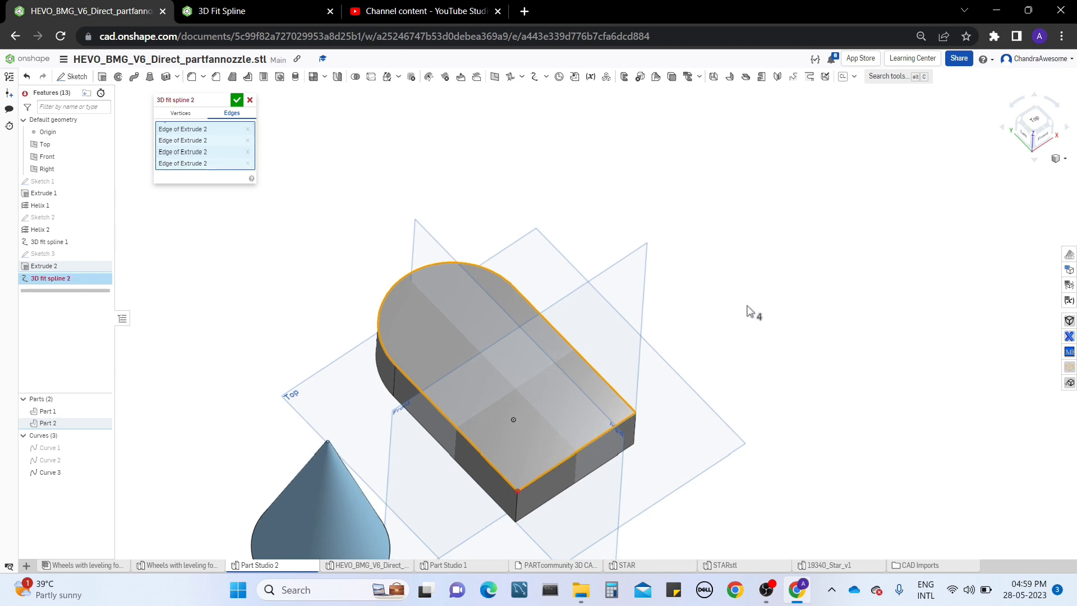
left_click(561, 461)
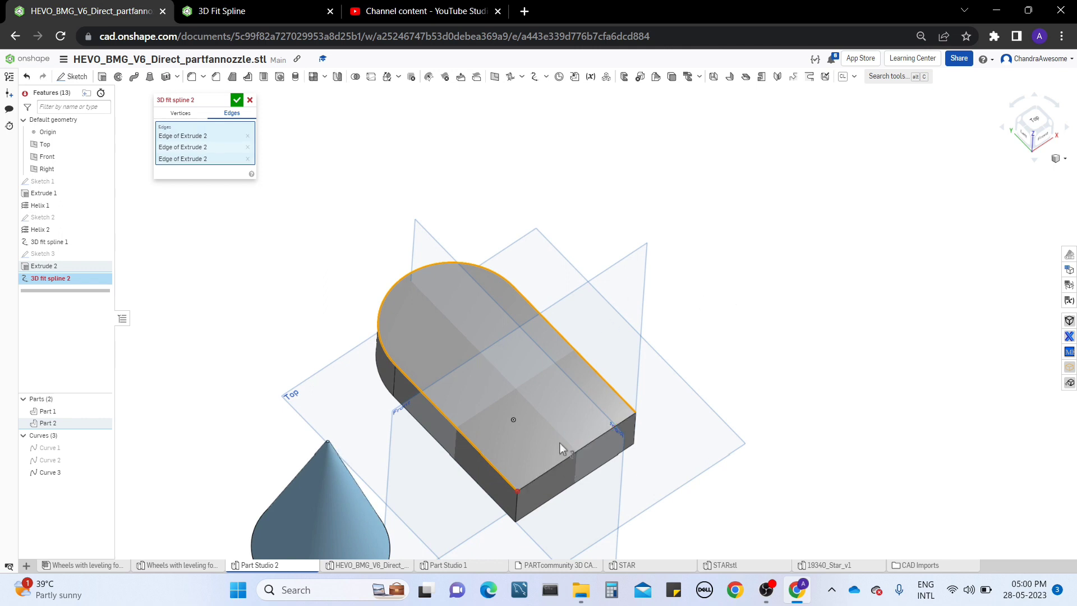
left_click(237, 100)
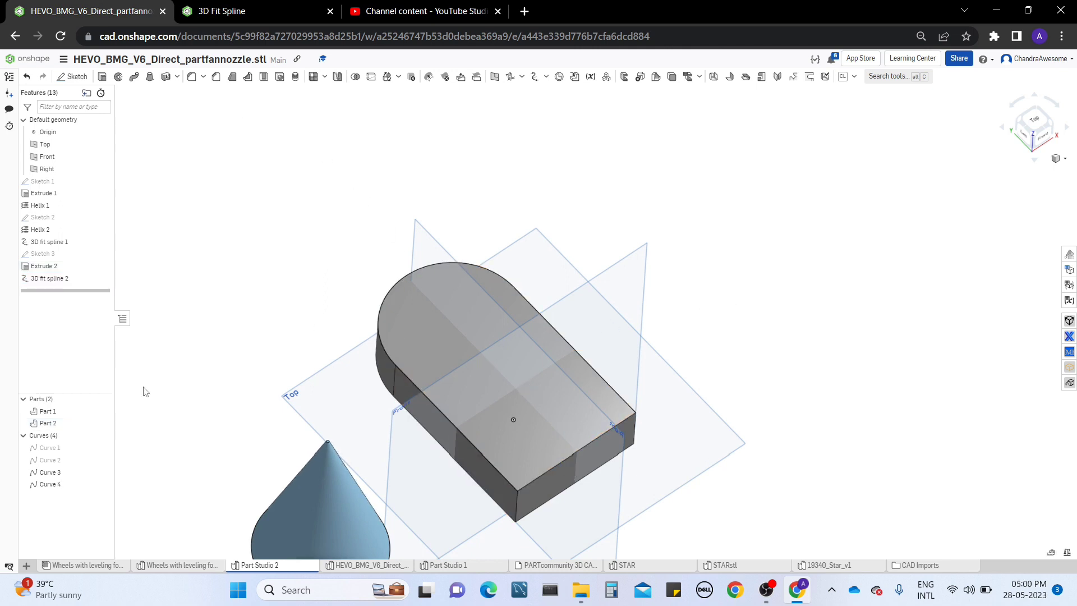
- Hide the round-ended block and inspect the U-shaped spline from several angles
left_click(104, 422)
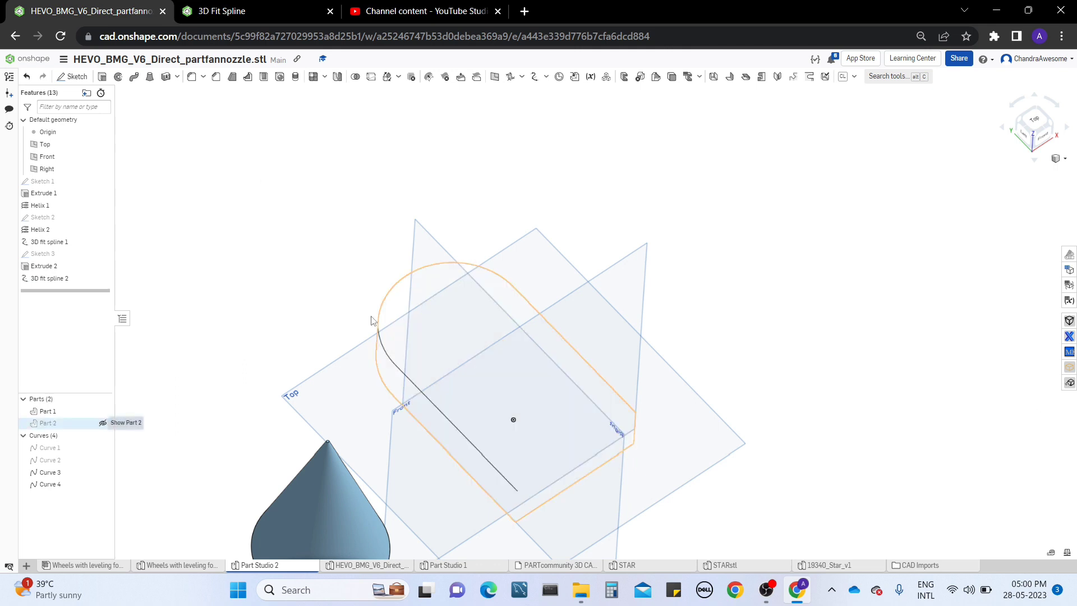
right_click_drag(445, 294, 444, 393)
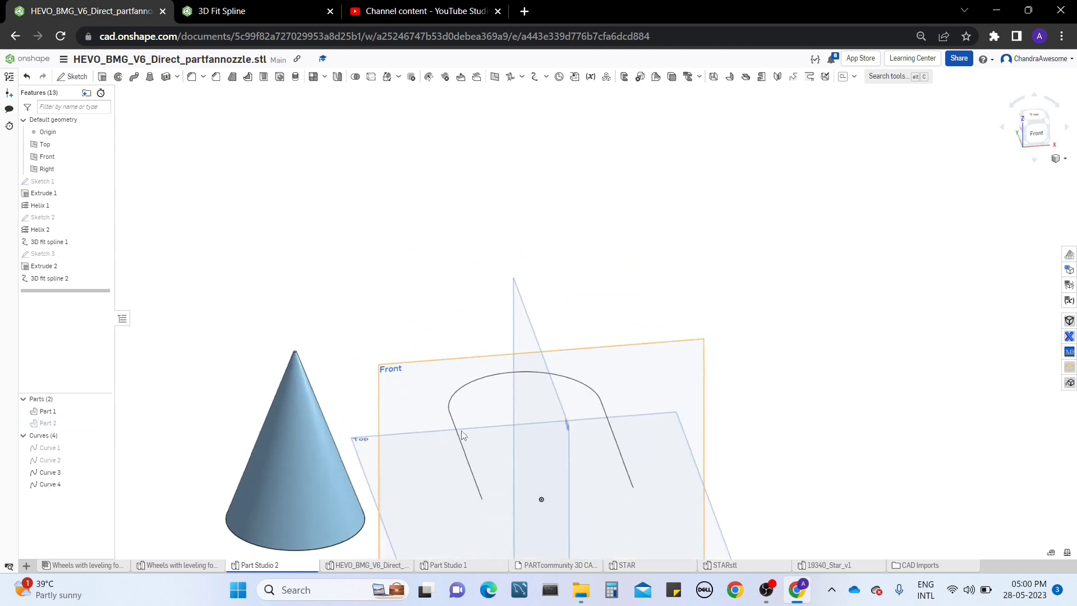
left_click(457, 430)
right_click_drag(660, 214, 707, 221)
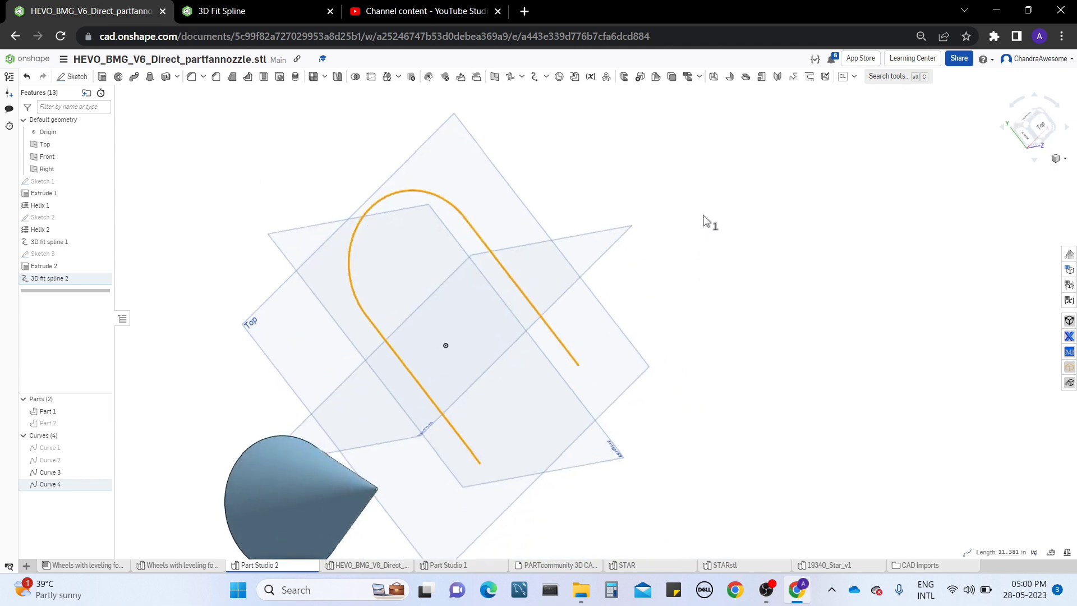
left_click(596, 210)
right_click_drag(597, 209, 652, 213)
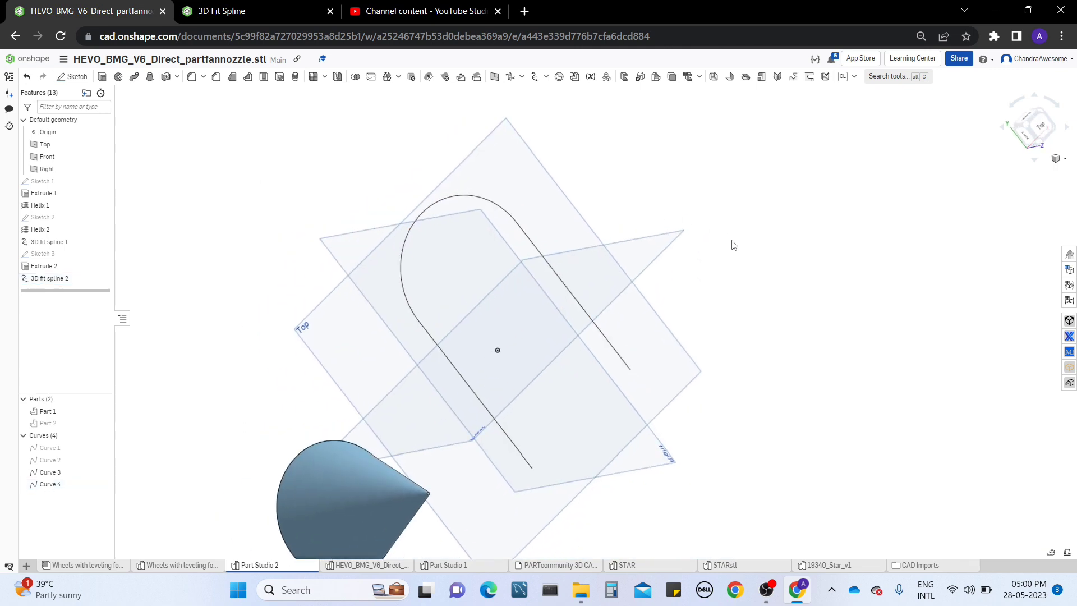
right_click_drag(314, 329, 284, 312)
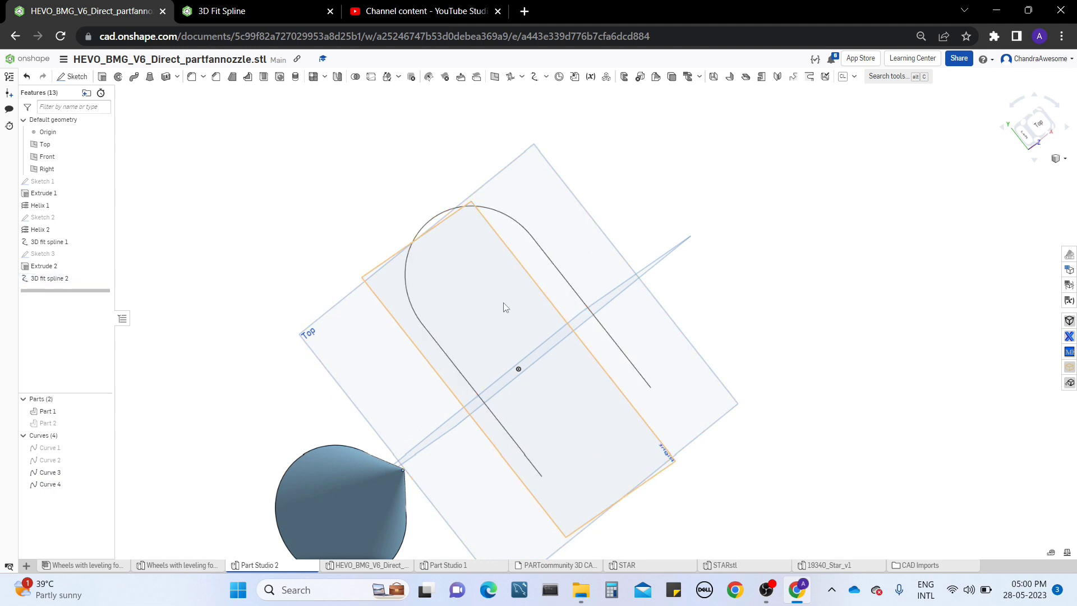
- Hide the U-shaped spline curve
right_click_drag(503, 308, 495, 265)
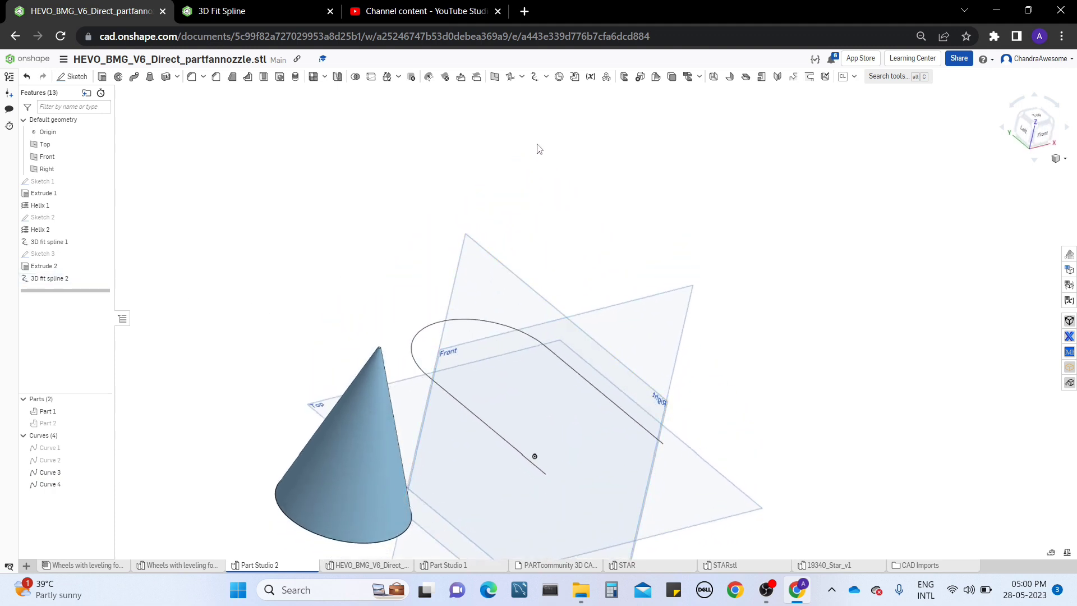
left_click(546, 78)
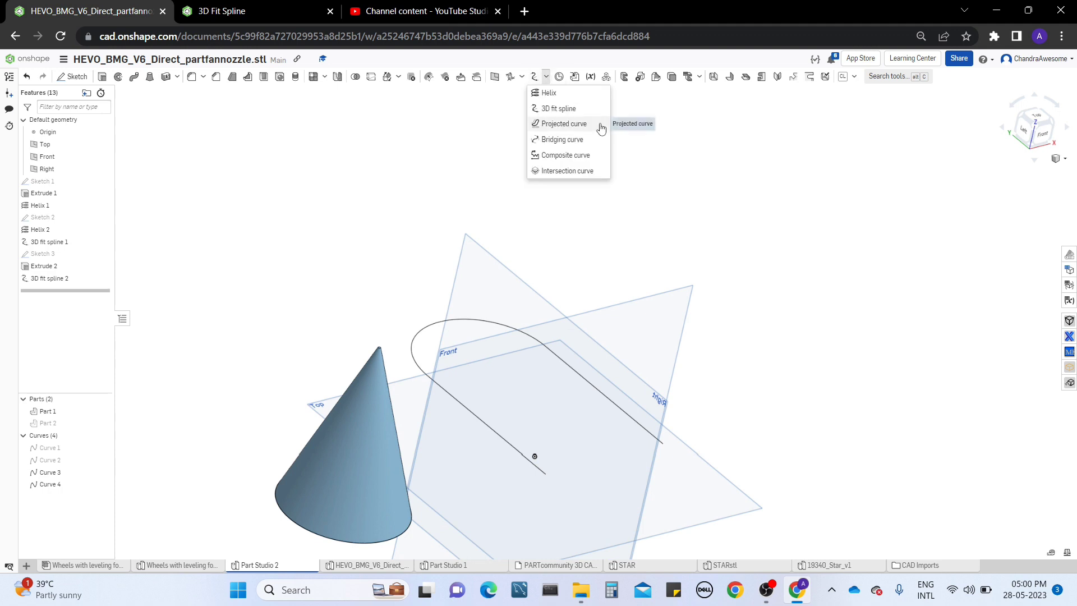
left_click(634, 206)
right_click_drag(608, 253, 522, 227)
mouse_move(539, 341)
right_mouse_down()
mouse_move(541, 290)
mouse_move(517, 320)
mouse_move(558, 305)
mouse_move(553, 345)
right_mouse_up()
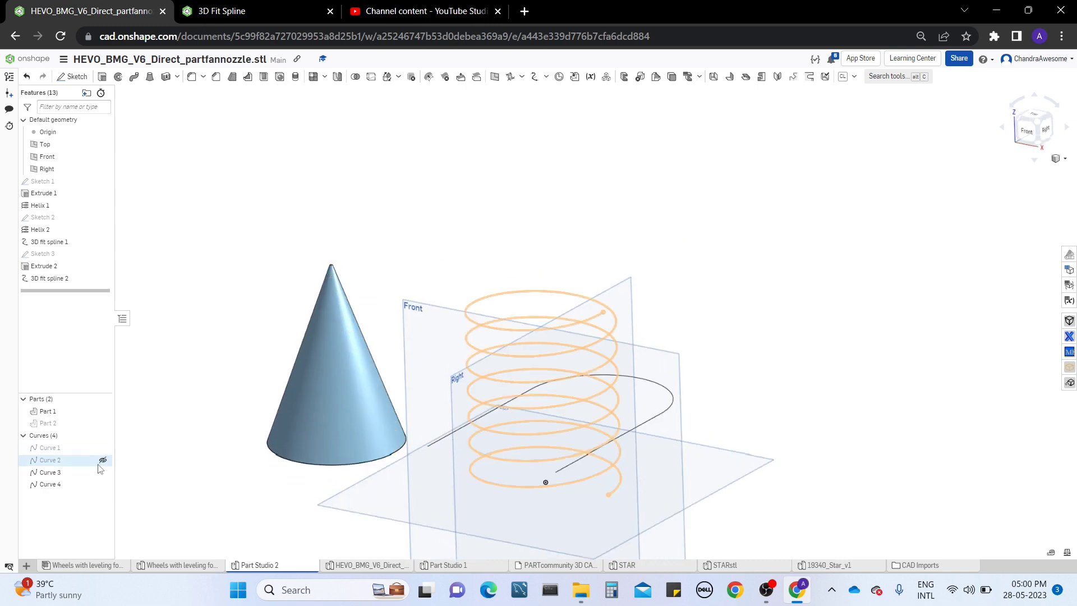
left_click(103, 485)
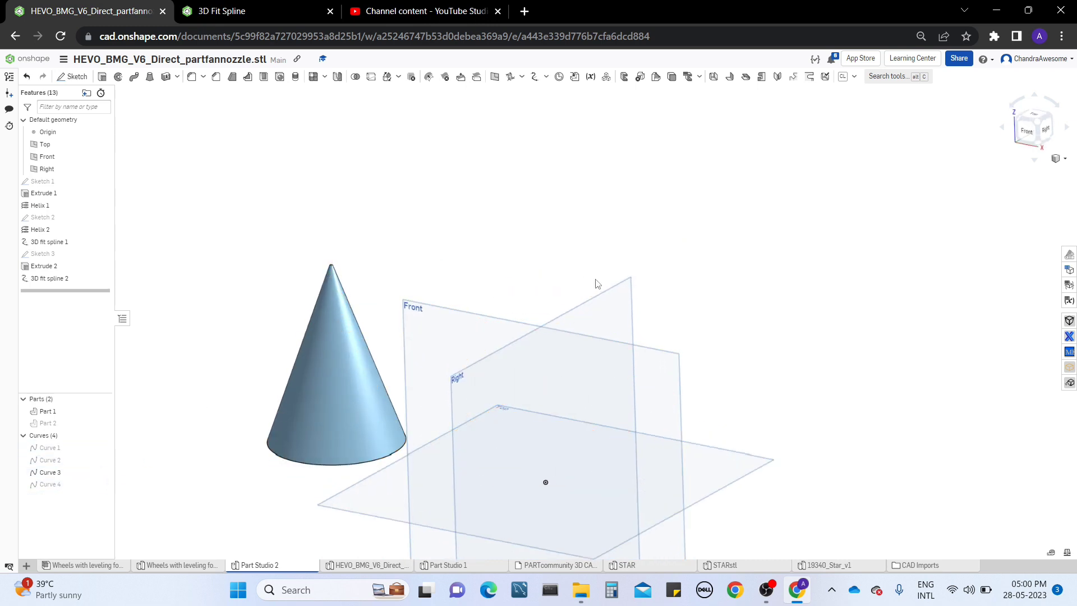
- Sketch a center-point rectangle on the Top plane, centered on the origin, and accept the sketch
right_click_drag(596, 281, 550, 291)
middle_click_drag(354, 441, 368, 408)
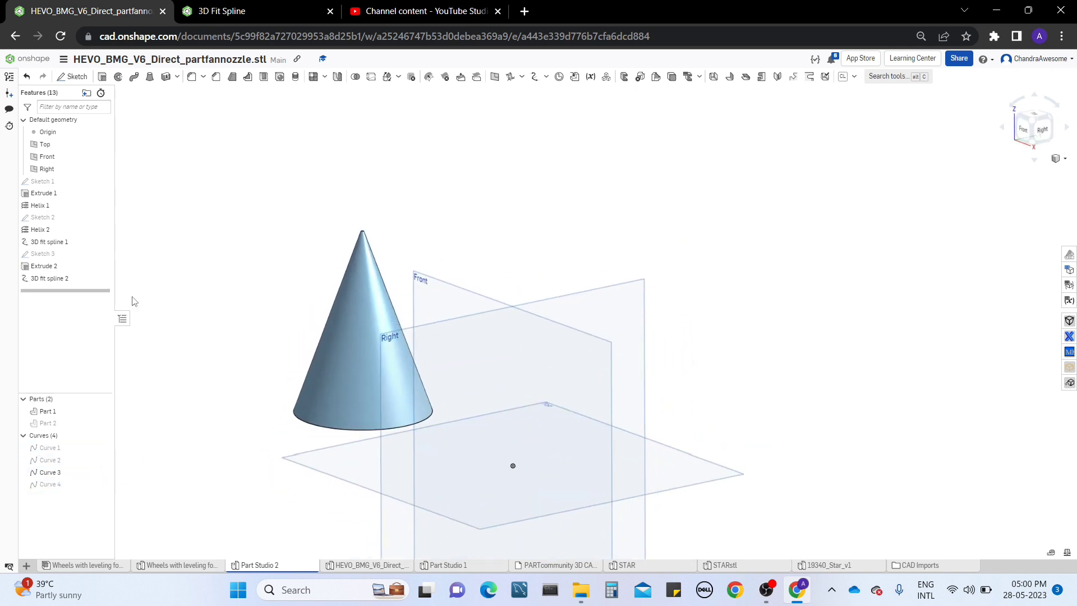
left_click(352, 444)
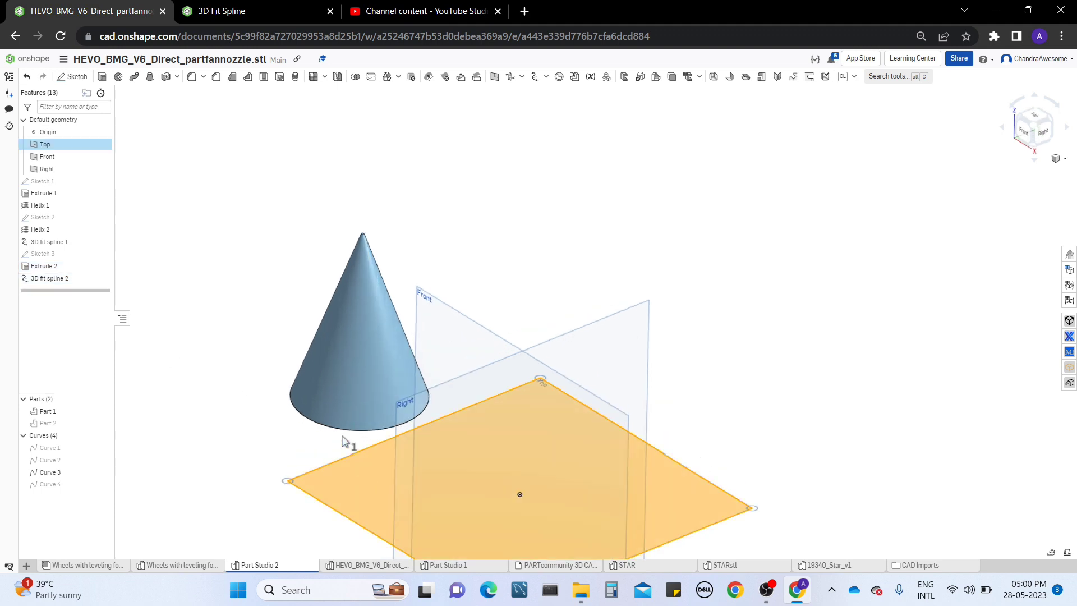
right_click_drag(353, 445, 270, 271)
left_click(73, 77)
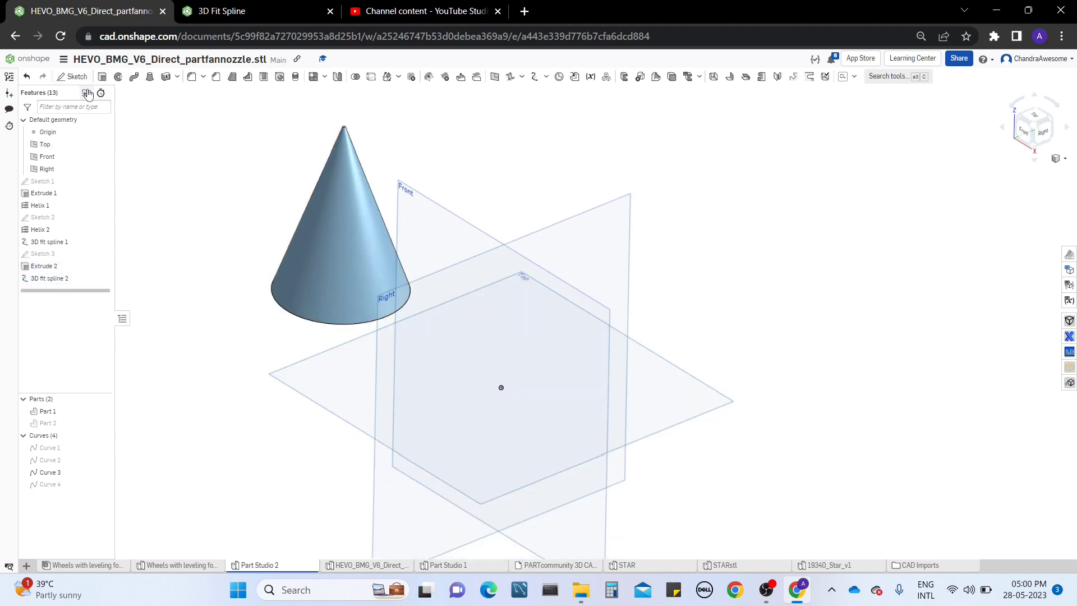
left_click(111, 77)
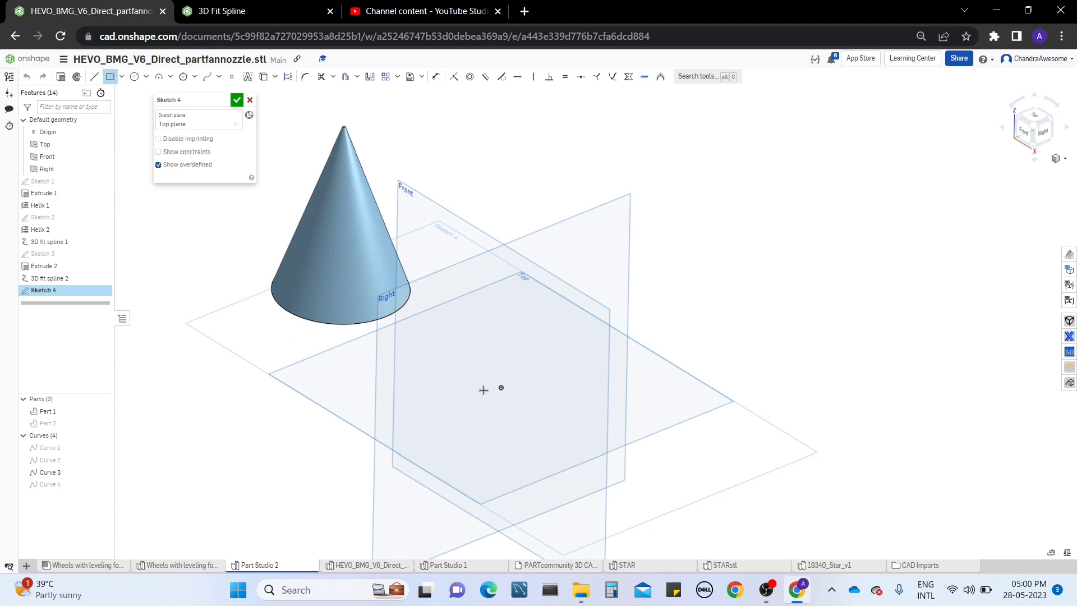
left_click(500, 387)
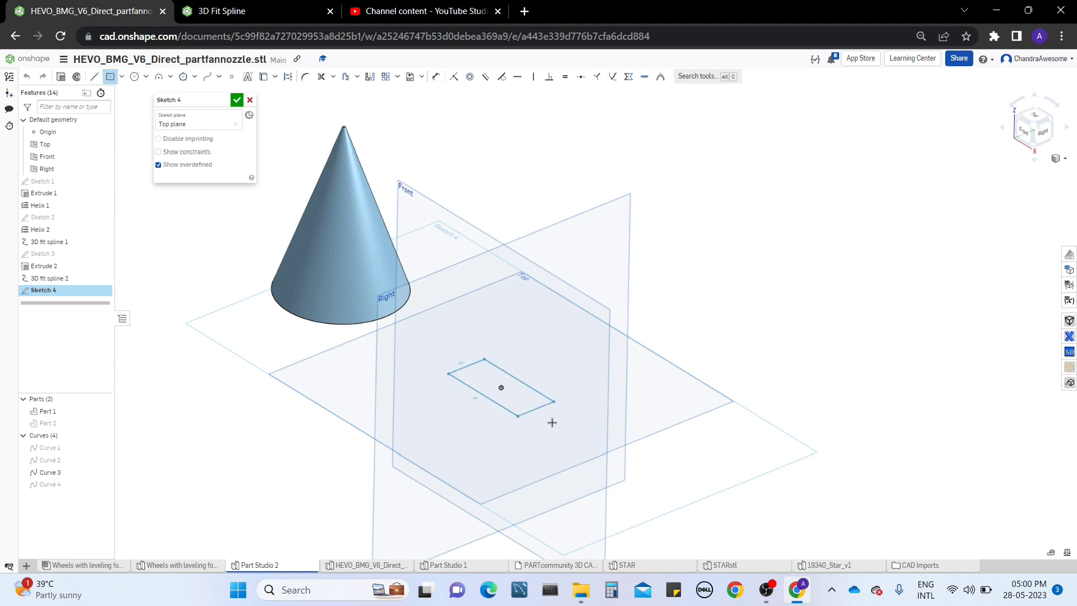
left_click(639, 389)
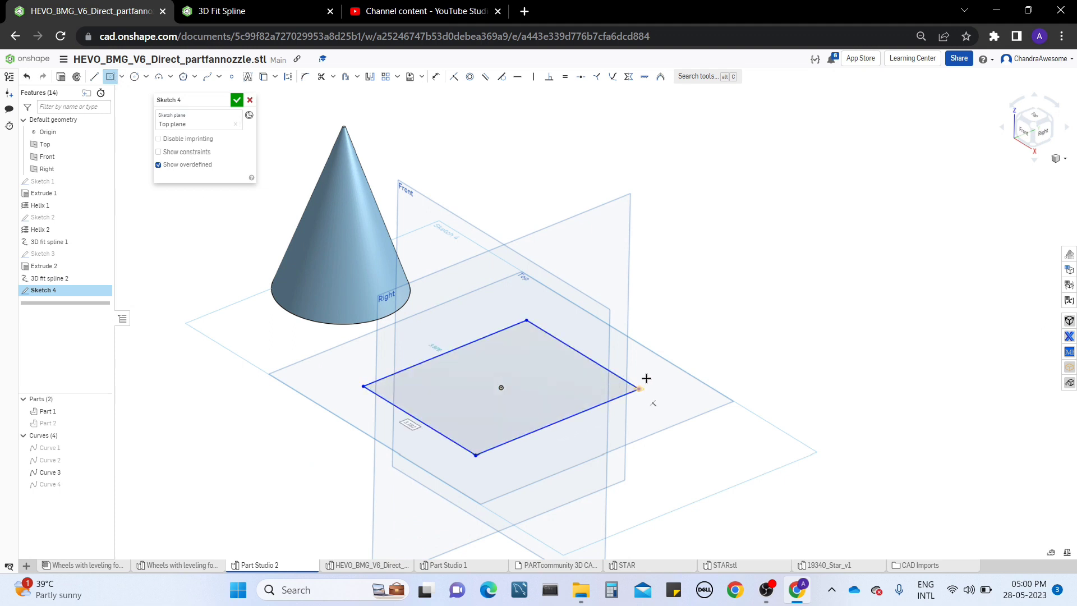
right_click_drag(645, 378, 634, 325)
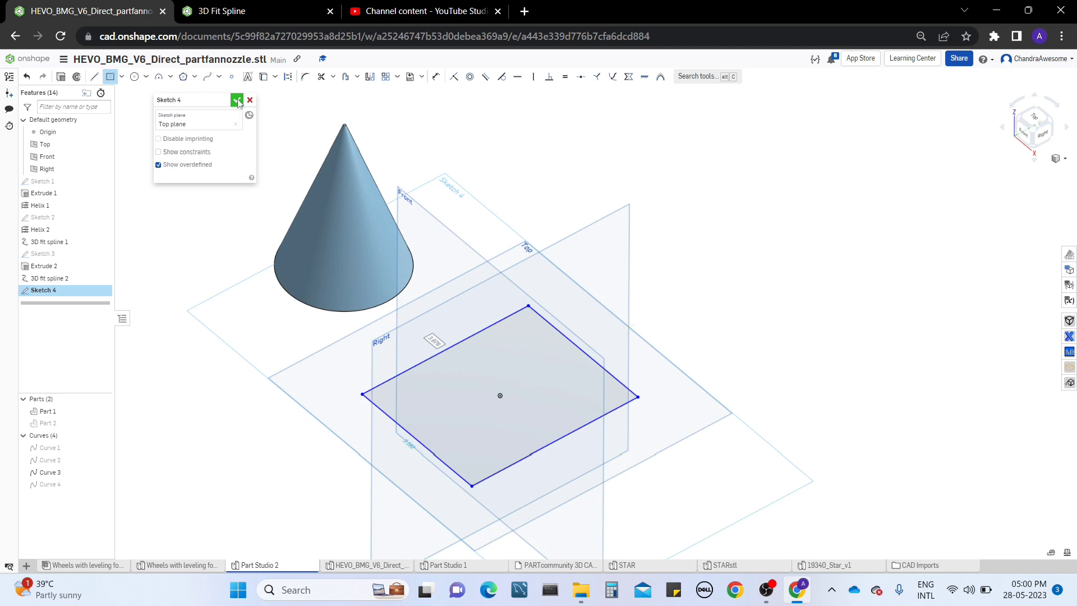
left_click(236, 100)
- Sketch a wavy six-point spline on the Right plane, running above the rectangle and extending past the plane's edge, and accept the sketch
right_click_drag(359, 392, 402, 417)
middle_click_drag(402, 416, 401, 434)
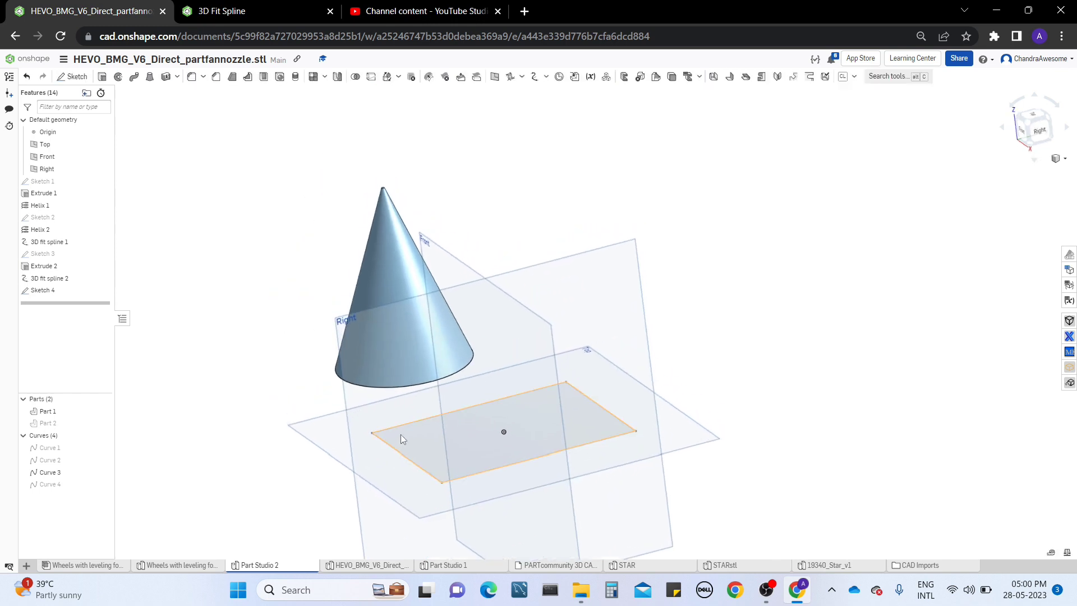
right_click_drag(382, 366, 405, 353)
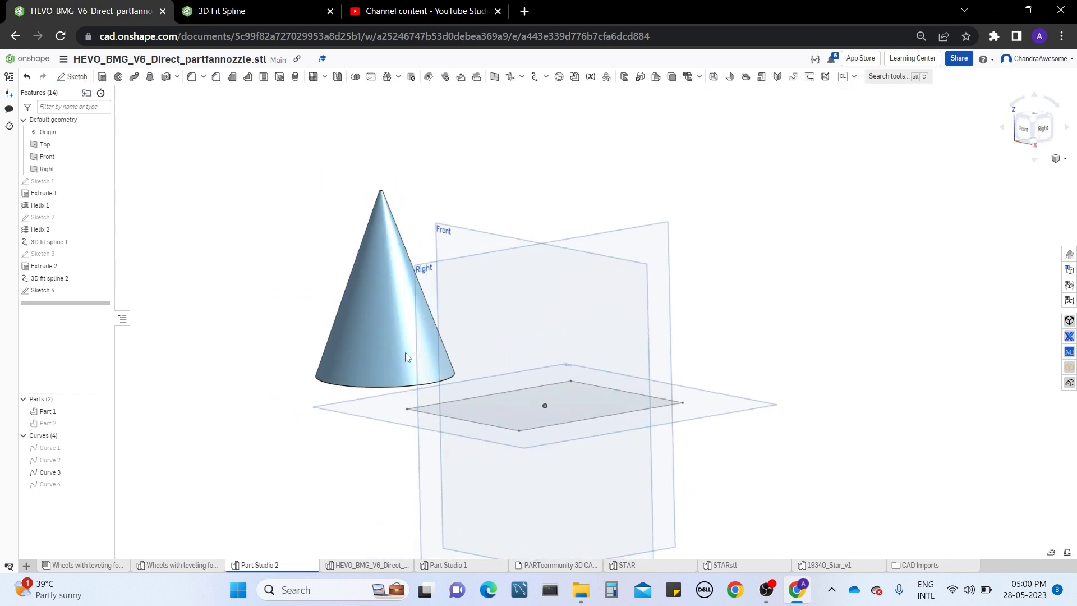
left_click(649, 245)
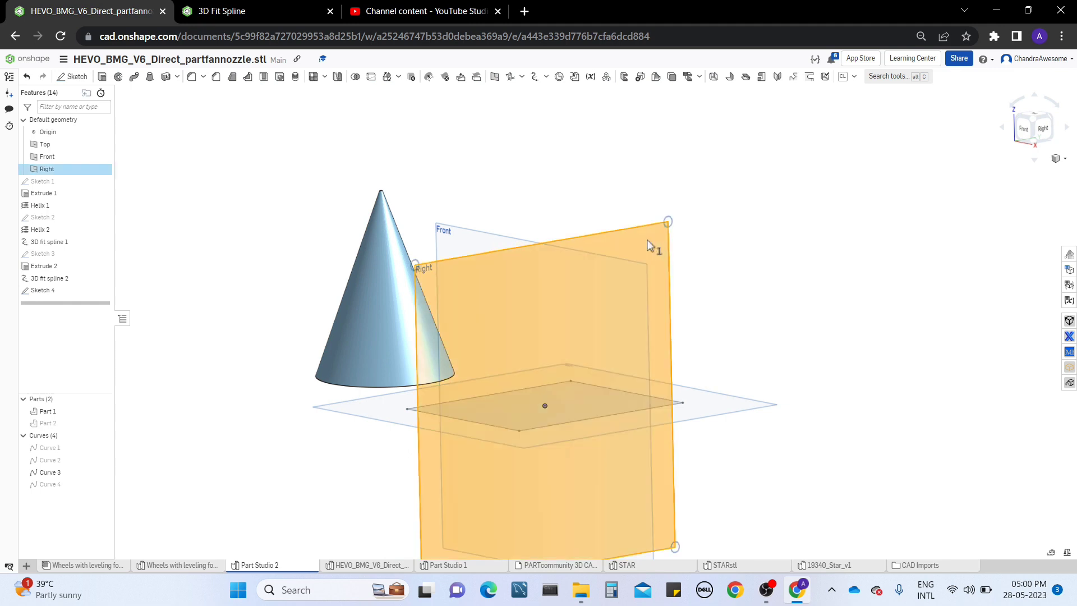
left_click(72, 76)
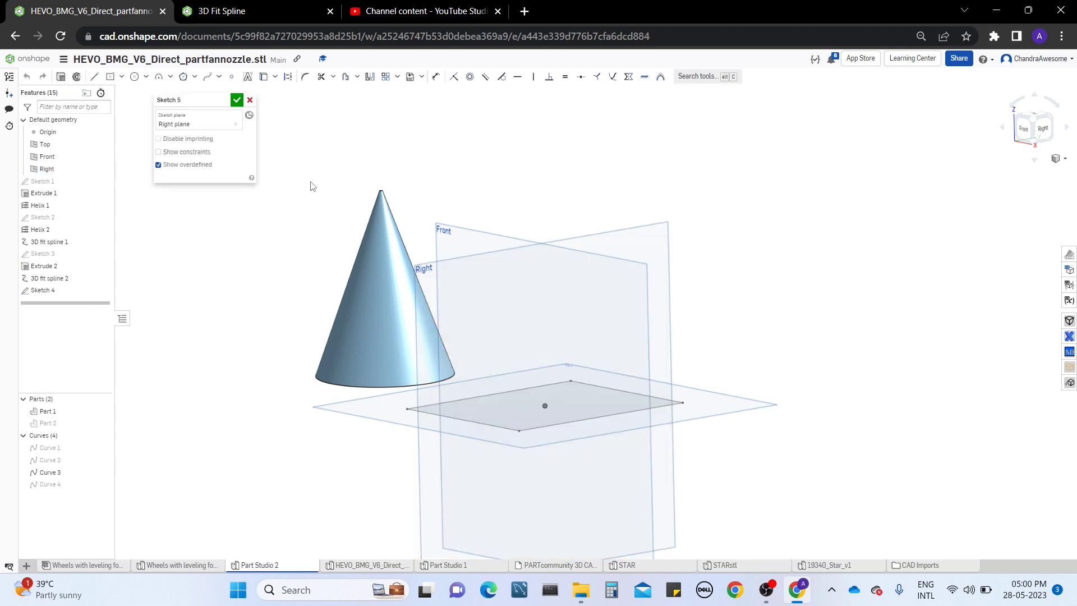
right_click_drag(310, 182, 281, 167)
right_click_drag(520, 216, 519, 227)
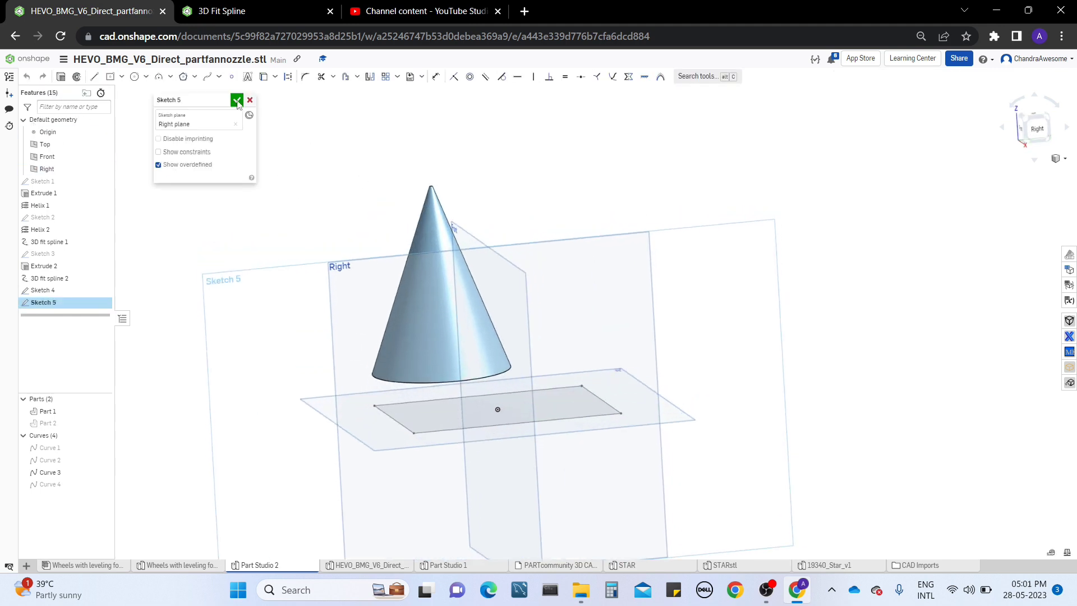
left_click(207, 76)
left_click(627, 306)
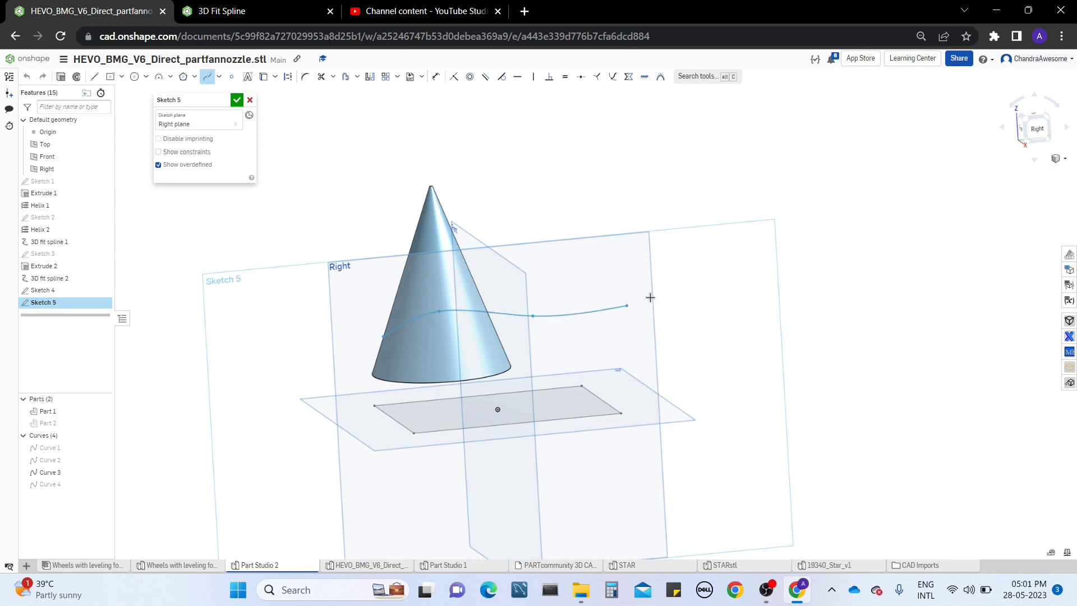
left_click(692, 277)
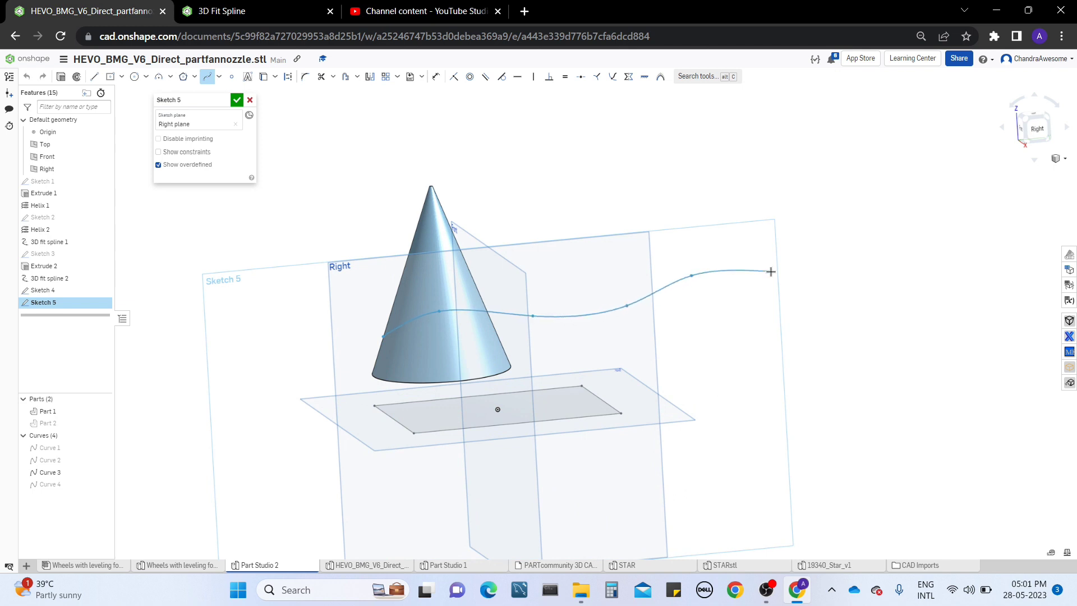
double_click(771, 272)
right_click_drag(592, 185, 596, 189)
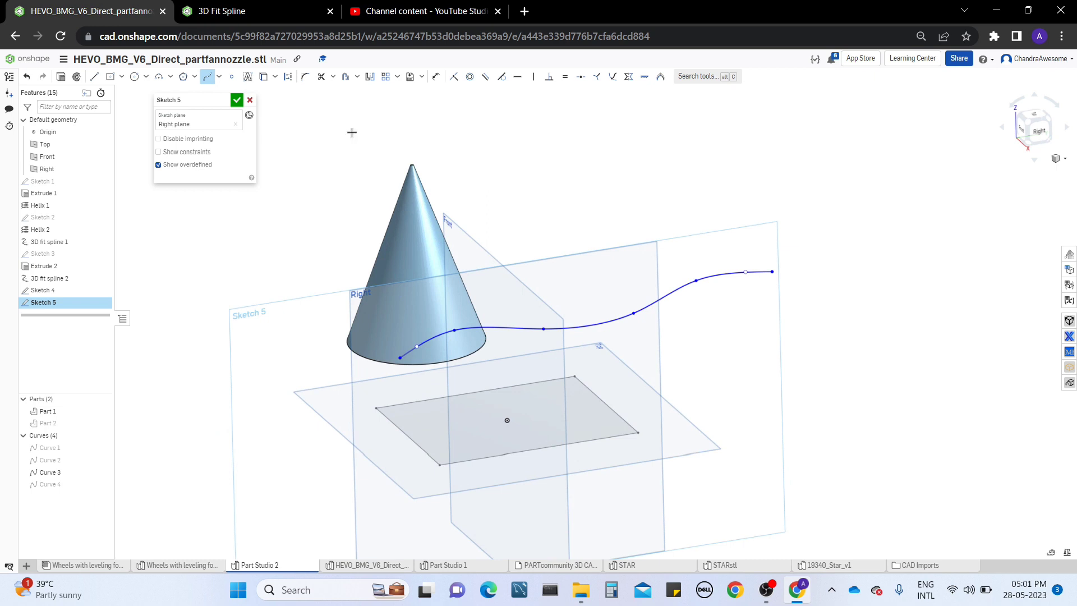
left_click(236, 101)
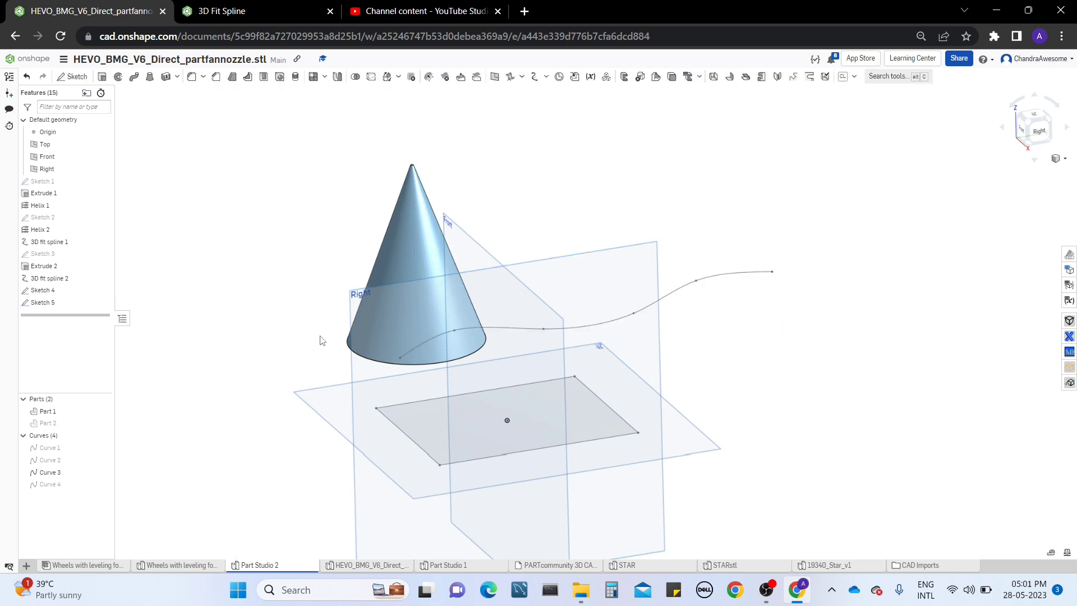
- Start a projected curve feature and set it to the Two sketches method
right_click_drag(322, 345, 564, 153)
left_click(546, 77)
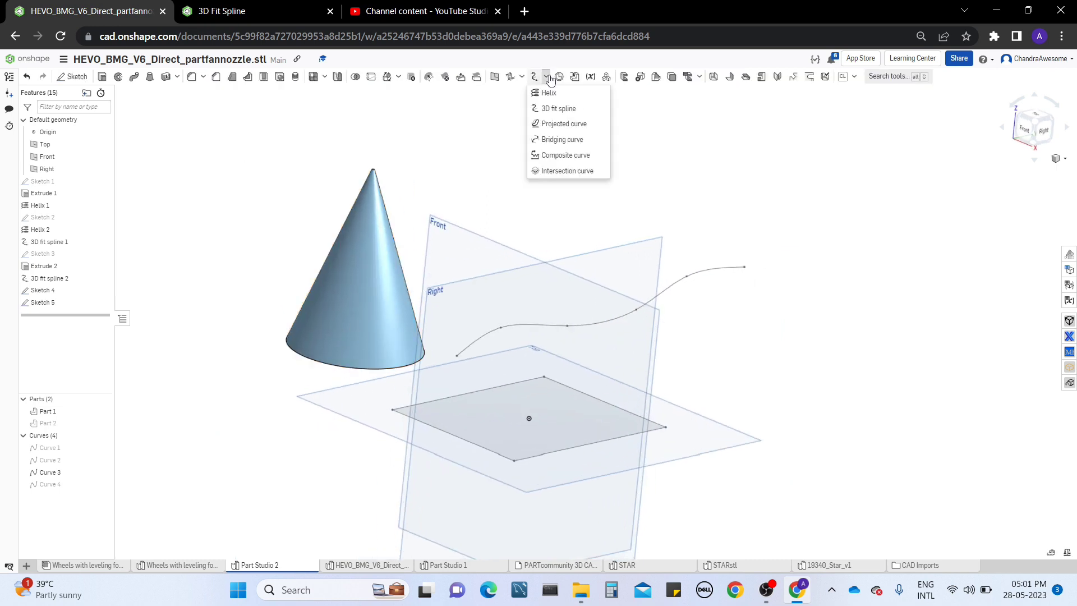
left_click(583, 129)
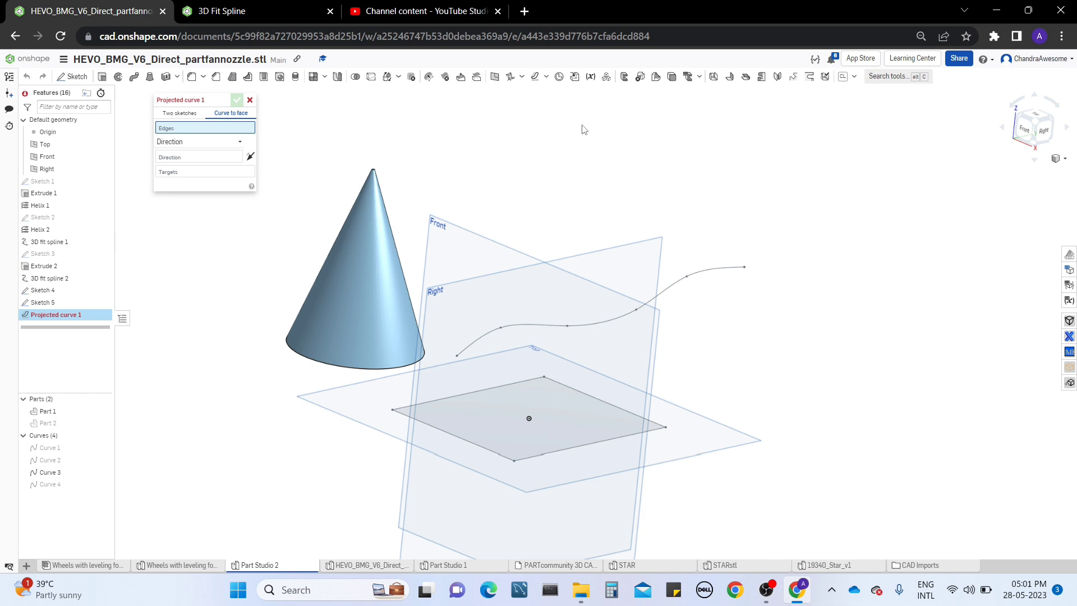
mouse_move(812, 234)
right_mouse_down()
mouse_move(808, 243)
mouse_move(798, 231)
right_mouse_up()
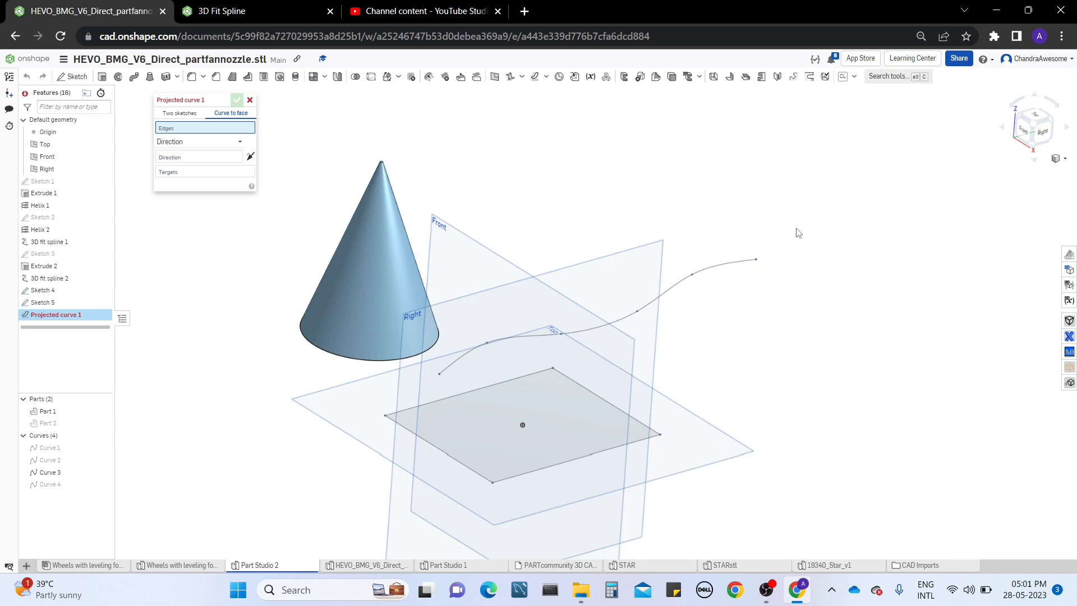
key("ctrl+a")
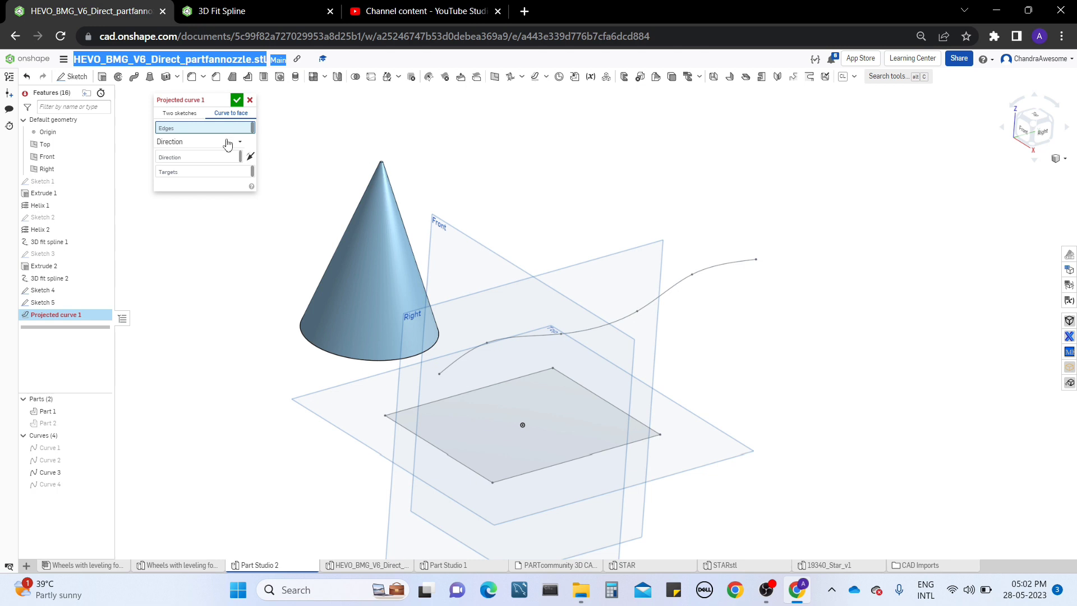
left_click(180, 113)
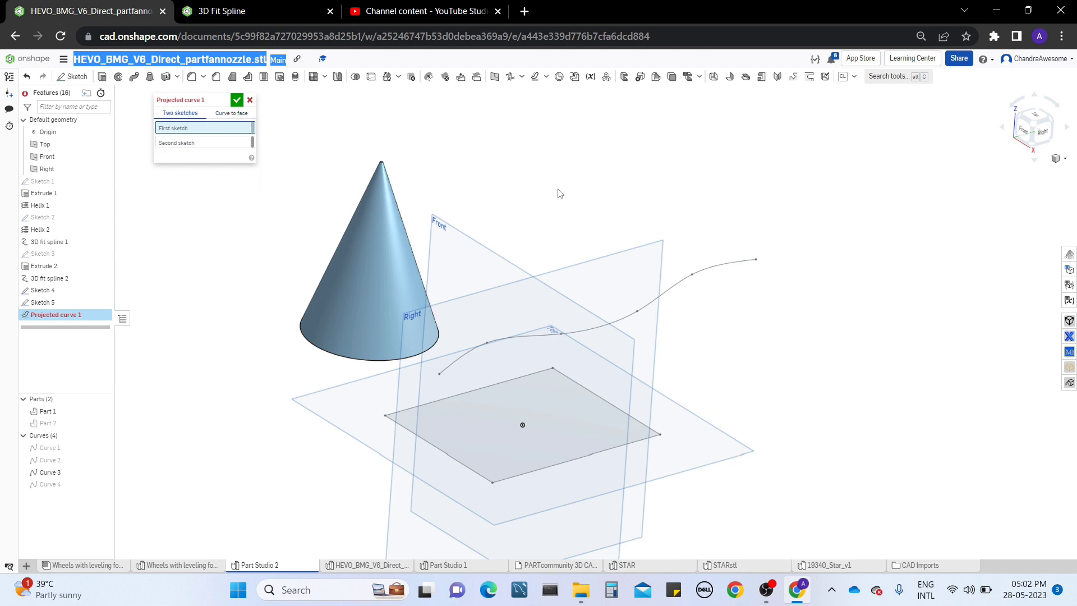
- Choose all four edges of the rectangle on the Top plane as the projected curve's first sketch
mouse_move(560, 193)
right_mouse_down()
mouse_move(548, 197)
mouse_move(553, 185)
right_mouse_up()
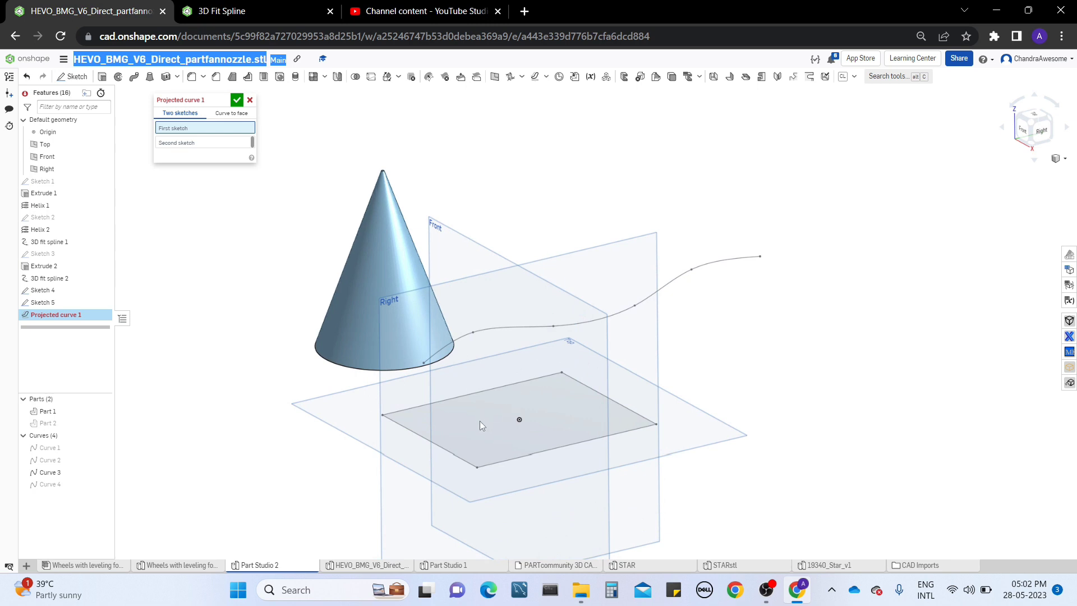
right_click_drag(441, 415, 508, 474)
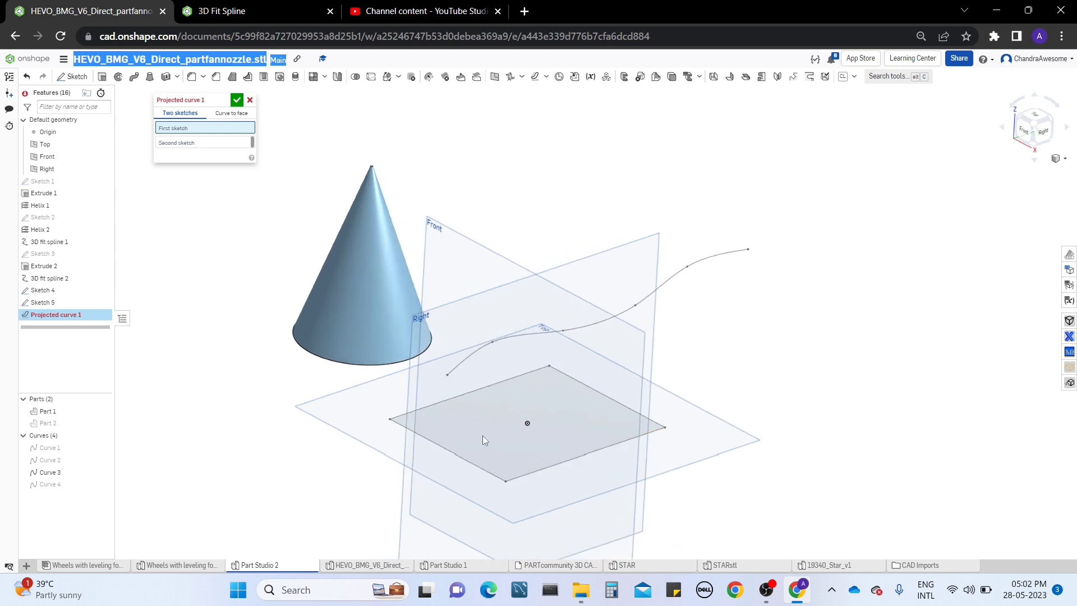
right_click_drag(482, 437, 421, 416)
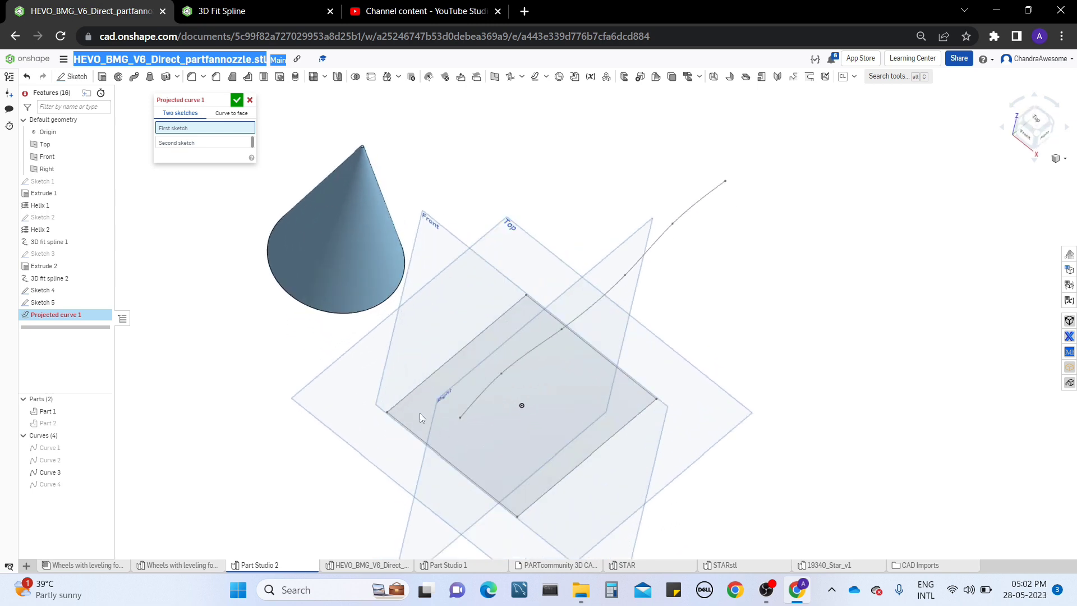
left_click(418, 387)
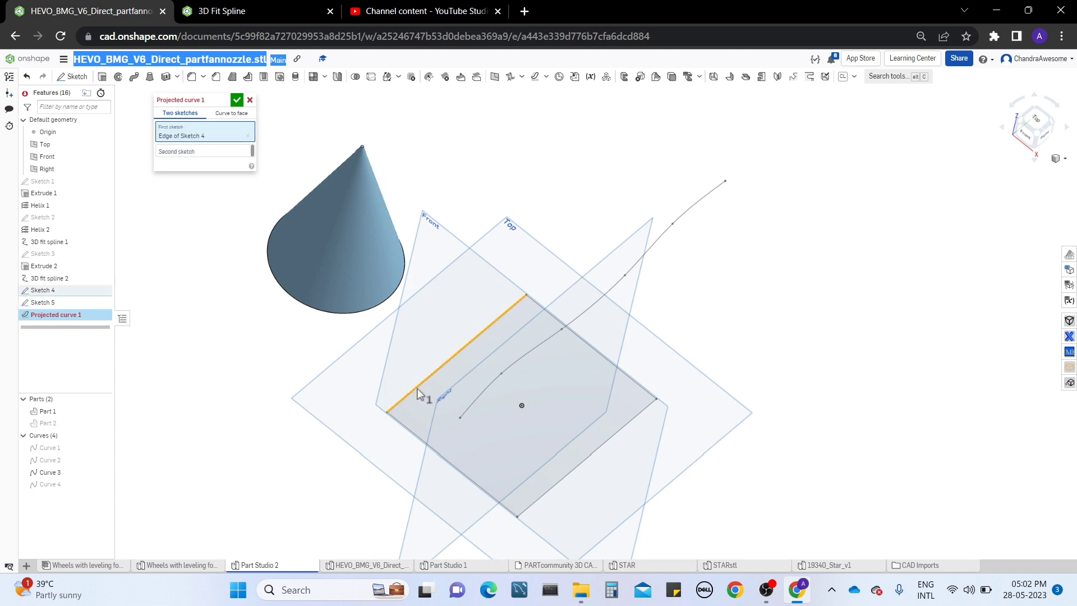
left_click(412, 436)
left_click(614, 363)
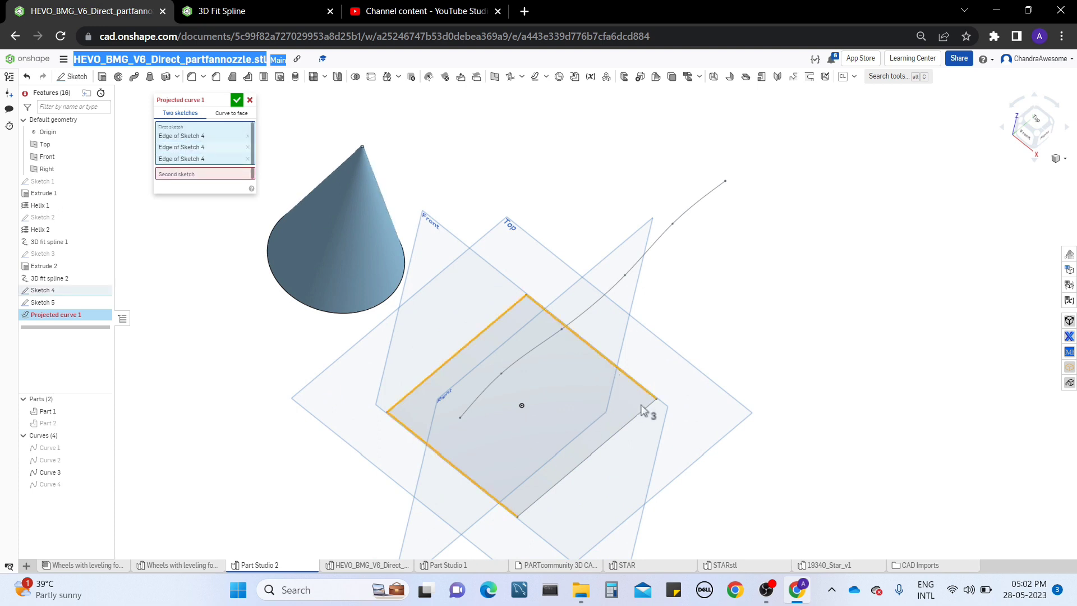
left_click(643, 411)
- Choose the wavy spline on the Right plane as the second sketch and inspect the projected curve preview from several angles
mouse_move(645, 409)
right_mouse_down()
mouse_move(645, 397)
mouse_move(598, 362)
right_mouse_up()
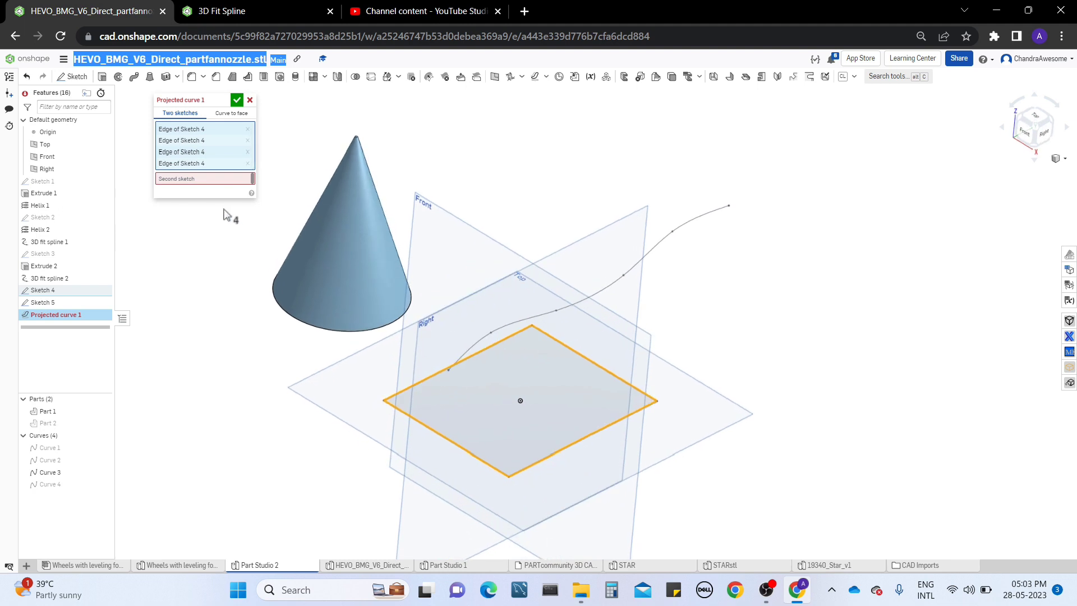
left_click(224, 179)
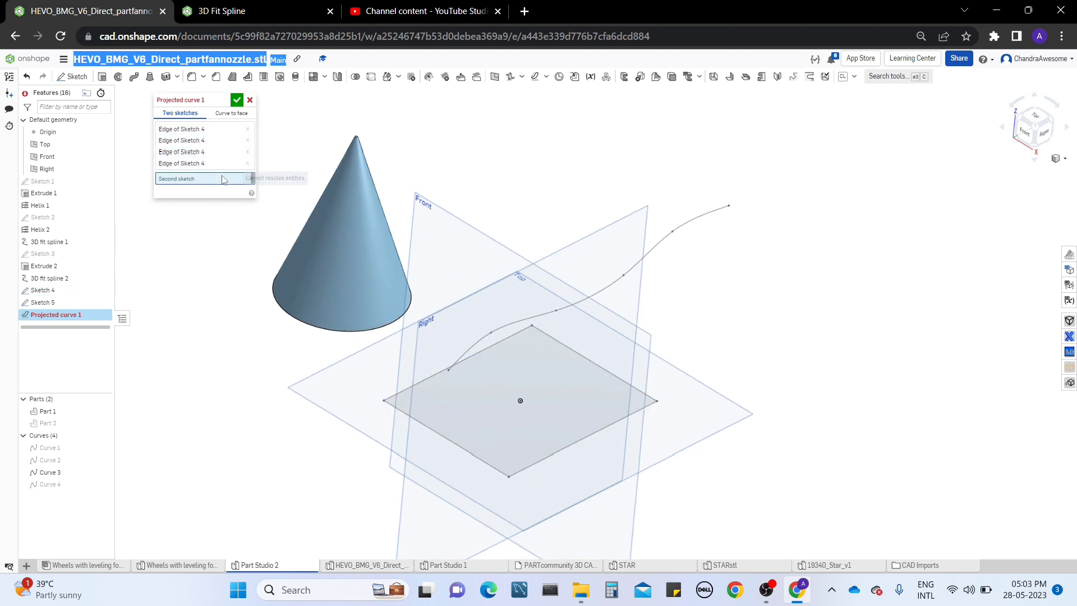
left_click(628, 273)
mouse_move(628, 274)
right_mouse_down()
mouse_move(620, 227)
mouse_move(618, 247)
right_mouse_up()
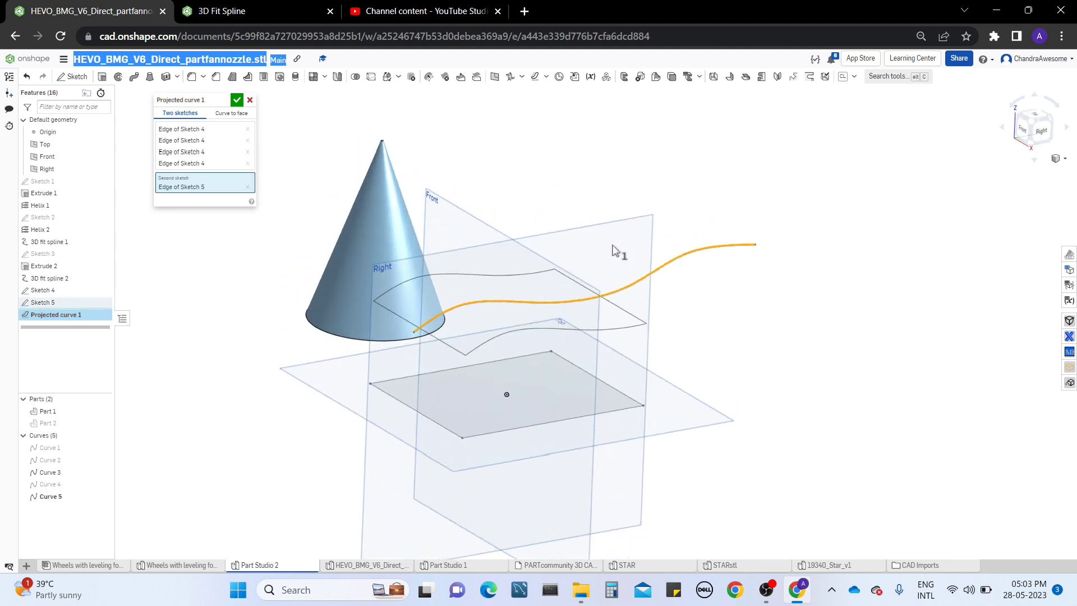
right_click_drag(675, 152, 675, 172)
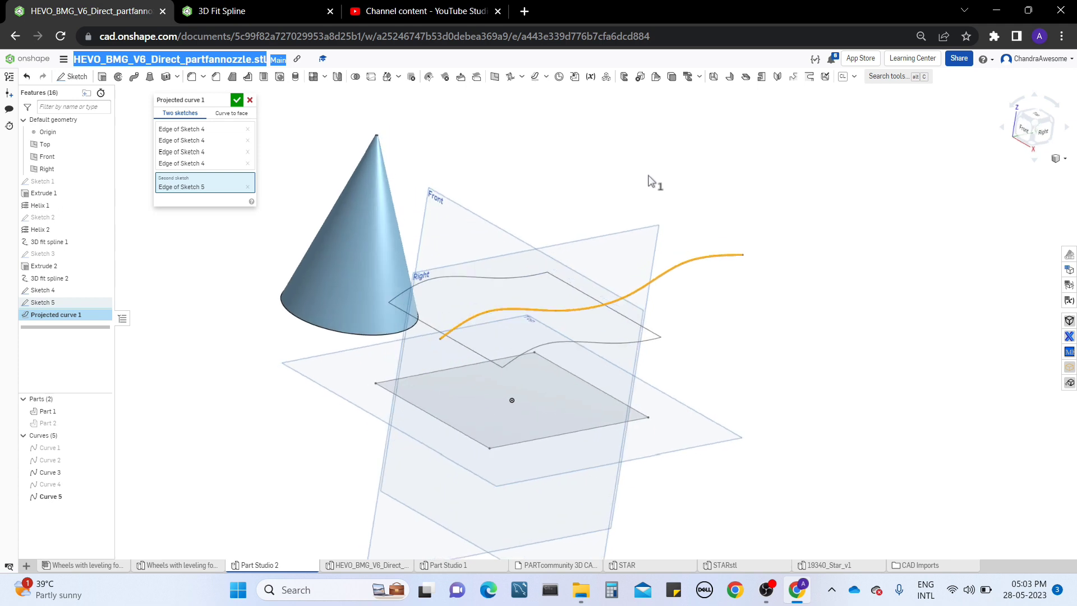
right_click_drag(634, 202, 541, 195)
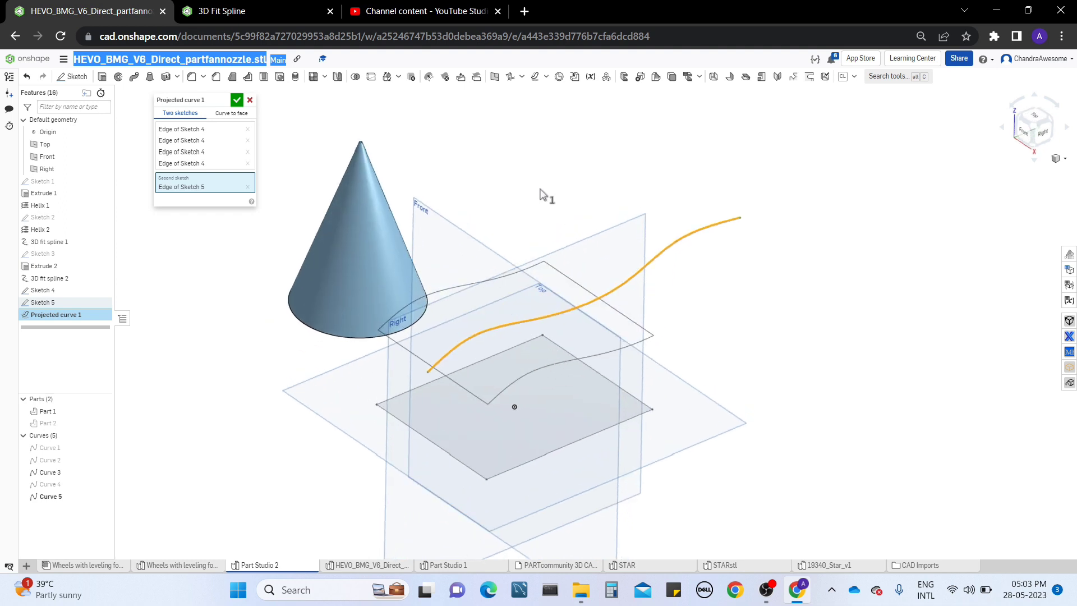
- Accept the two-sketch projected curve and view it from another angle
left_click(237, 100)
right_click_drag(617, 364, 664, 349)
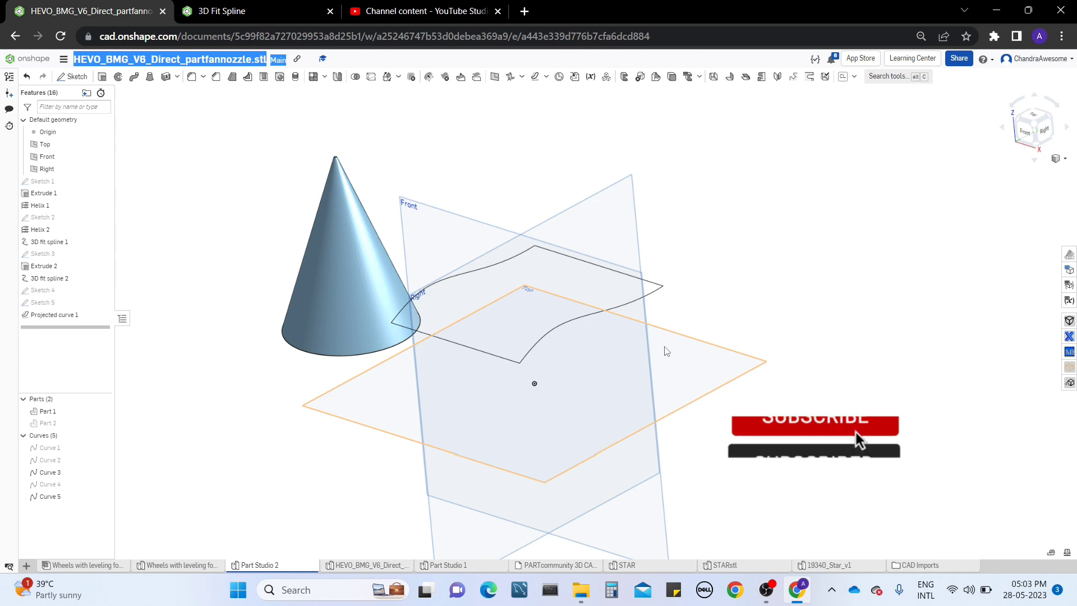
mouse_move(680, 270)
right_mouse_down()
mouse_move(683, 439)
mouse_move(683, 248)
mouse_move(692, 265)
right_mouse_up()
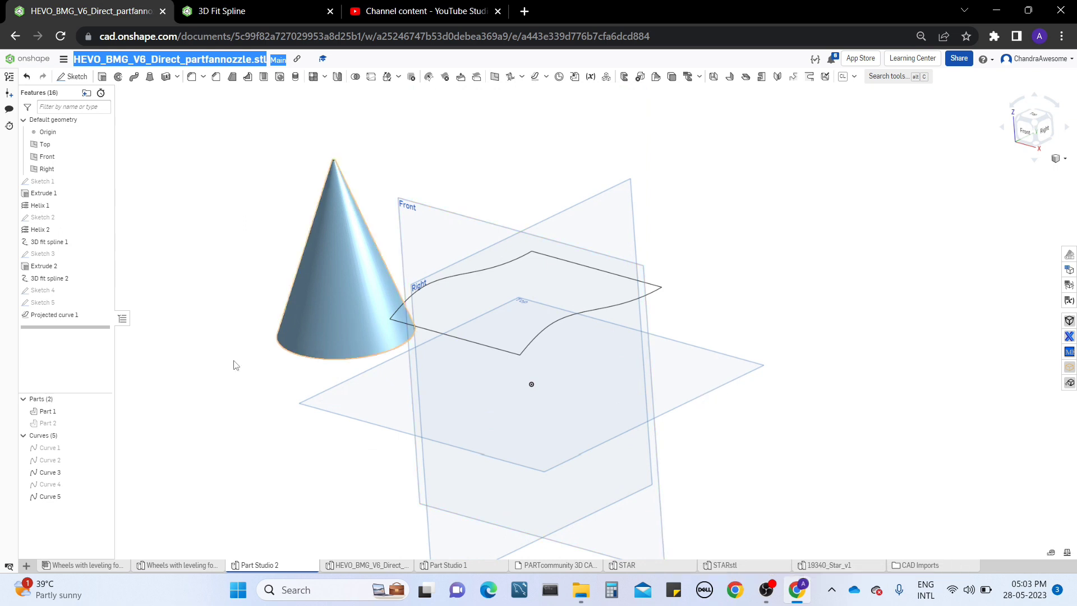
right_click(78, 318)
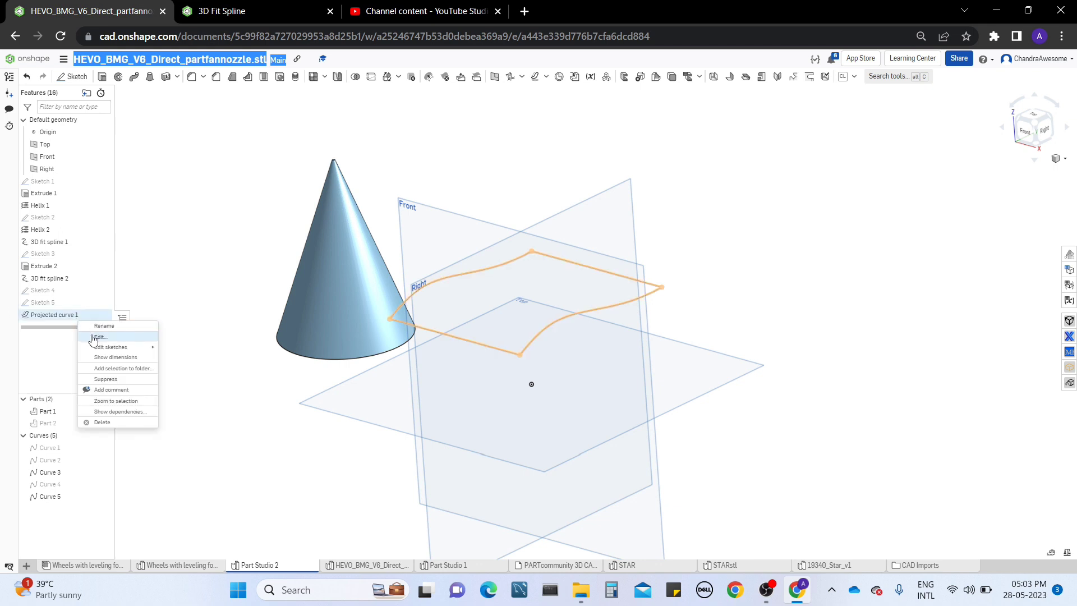
left_click(93, 339)
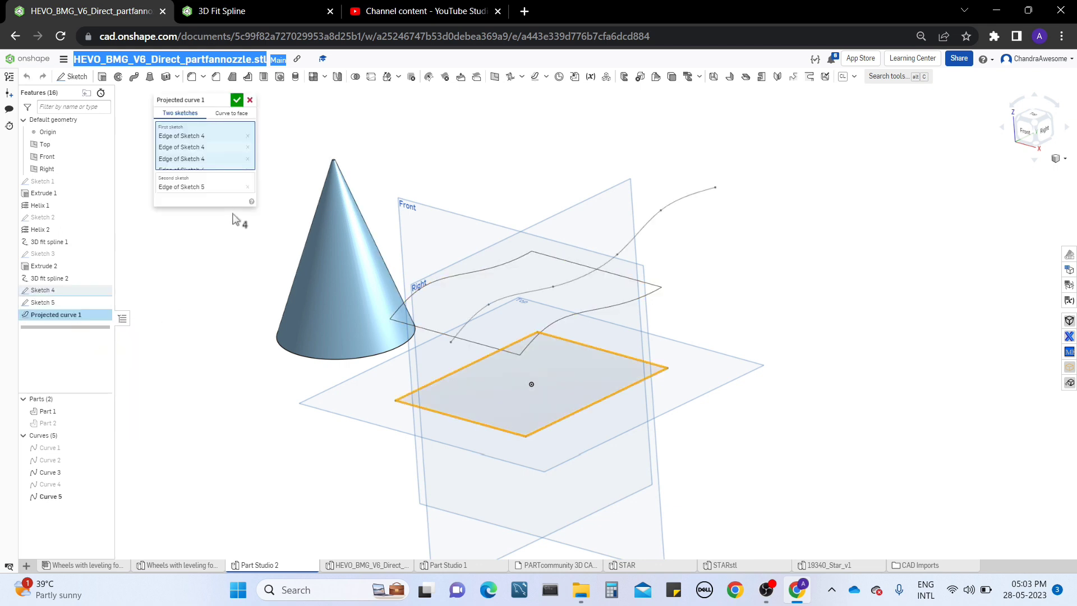
left_click(234, 114)
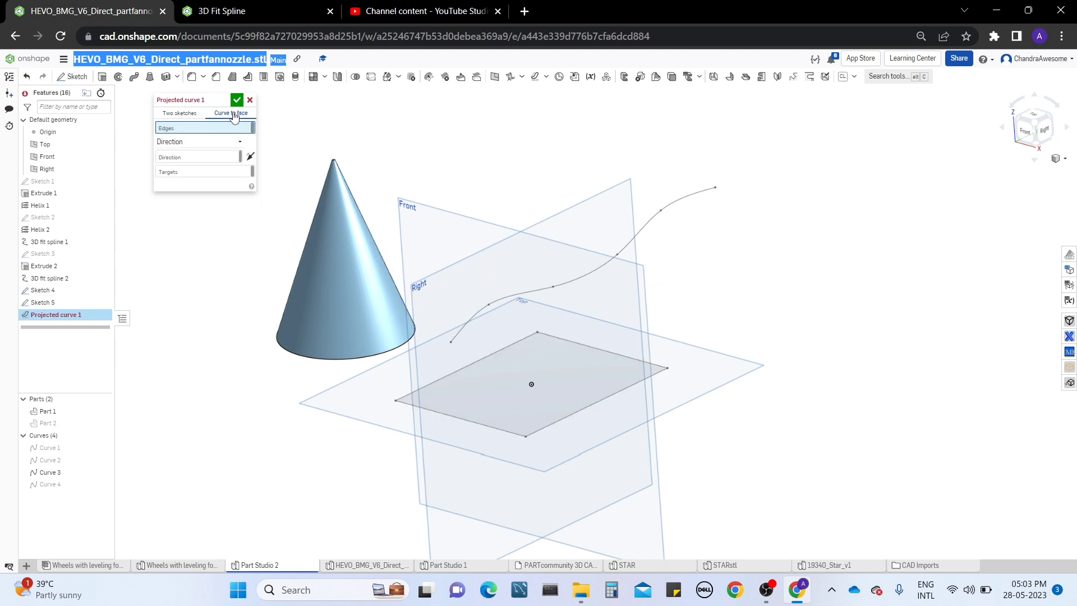
left_click(452, 375)
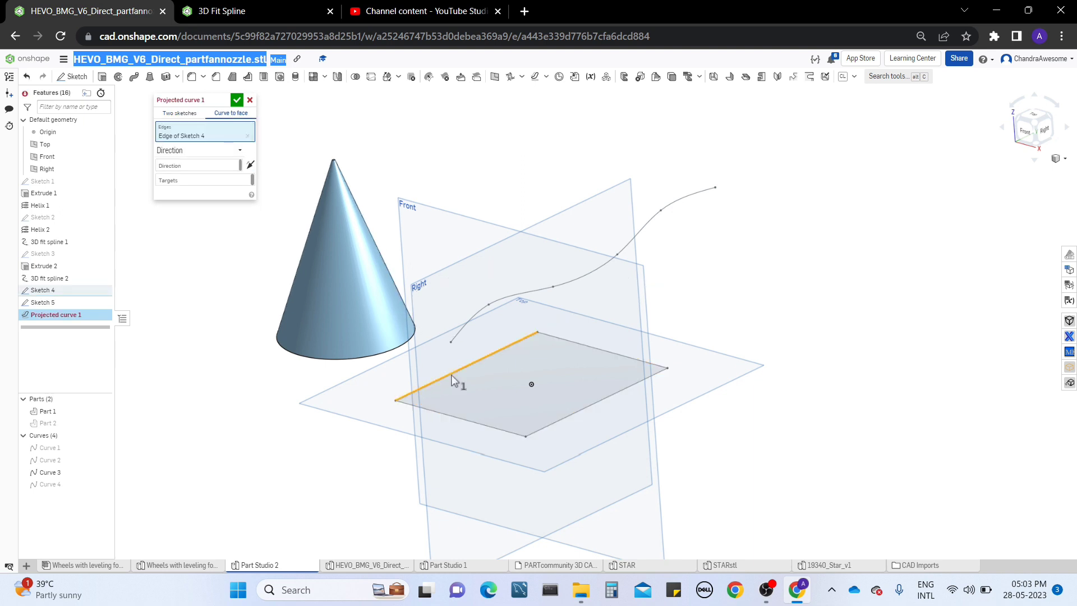
left_click(198, 176)
left_click(313, 406)
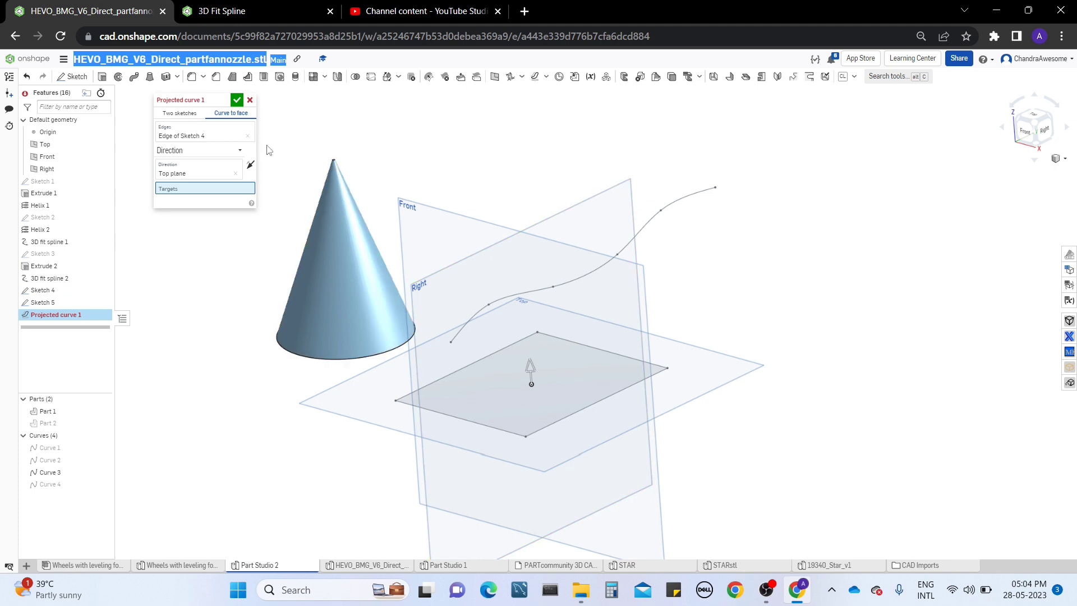
left_click(250, 100)
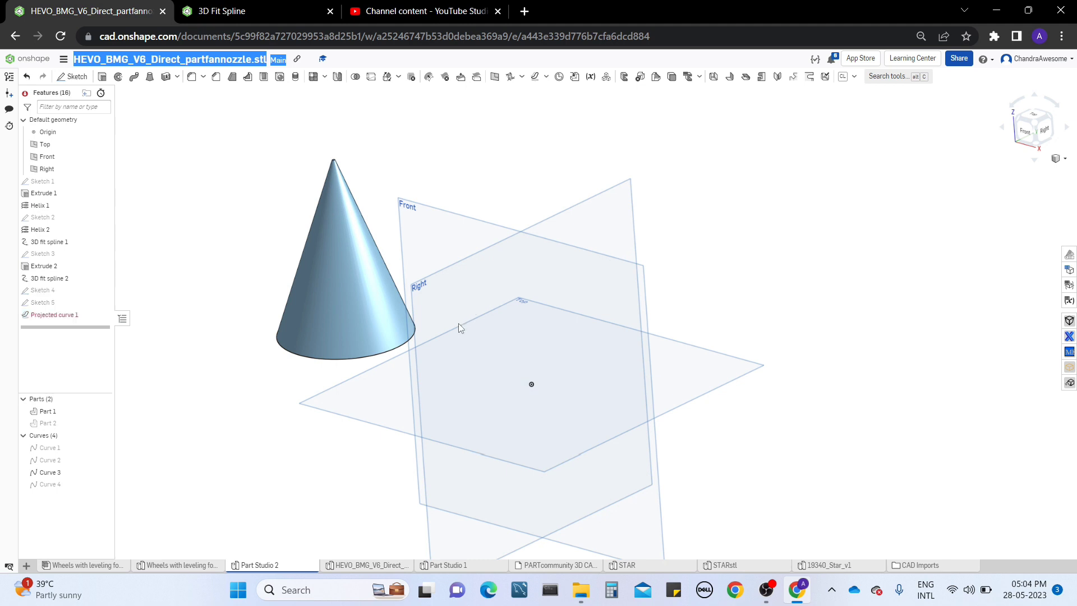
- Show the wavy spline sketch and the rectangle sketch, and hide the curve projected from them
left_click(105, 302)
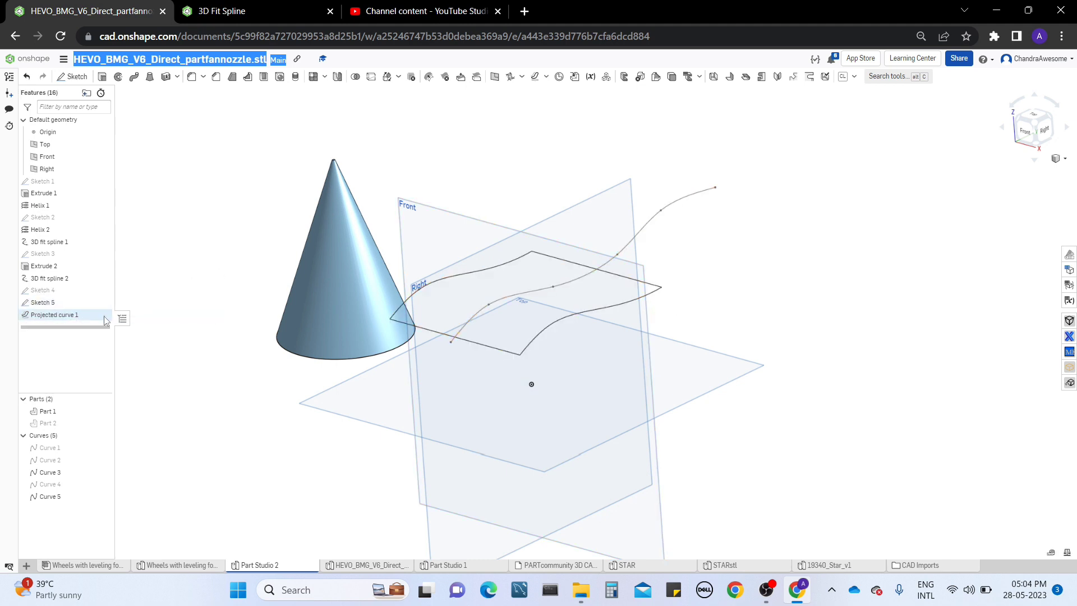
left_click(103, 497)
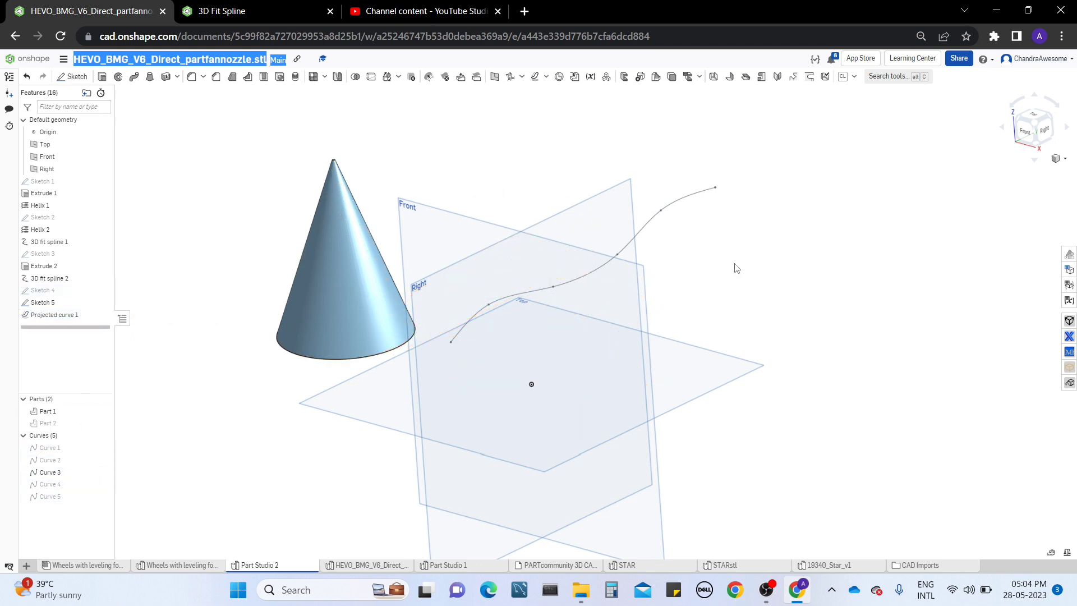
left_click(103, 290)
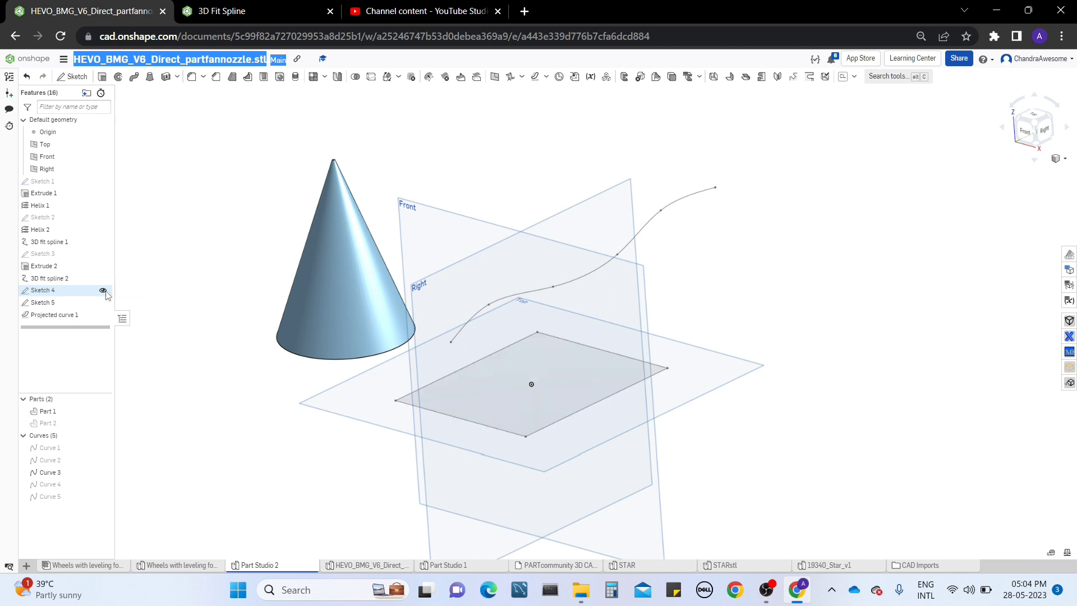
left_click(638, 238)
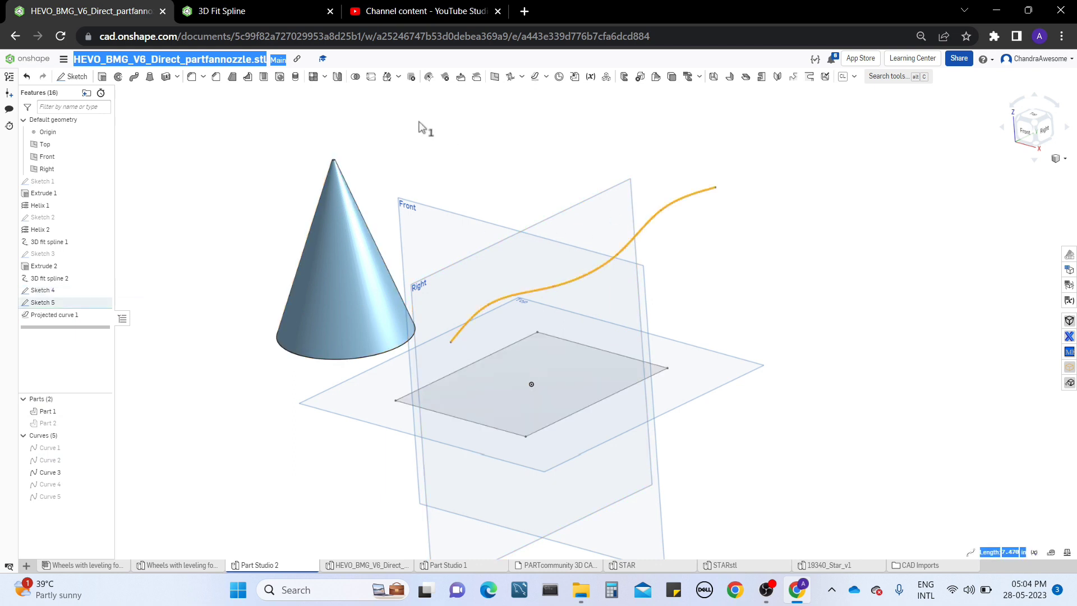
left_click(82, 78)
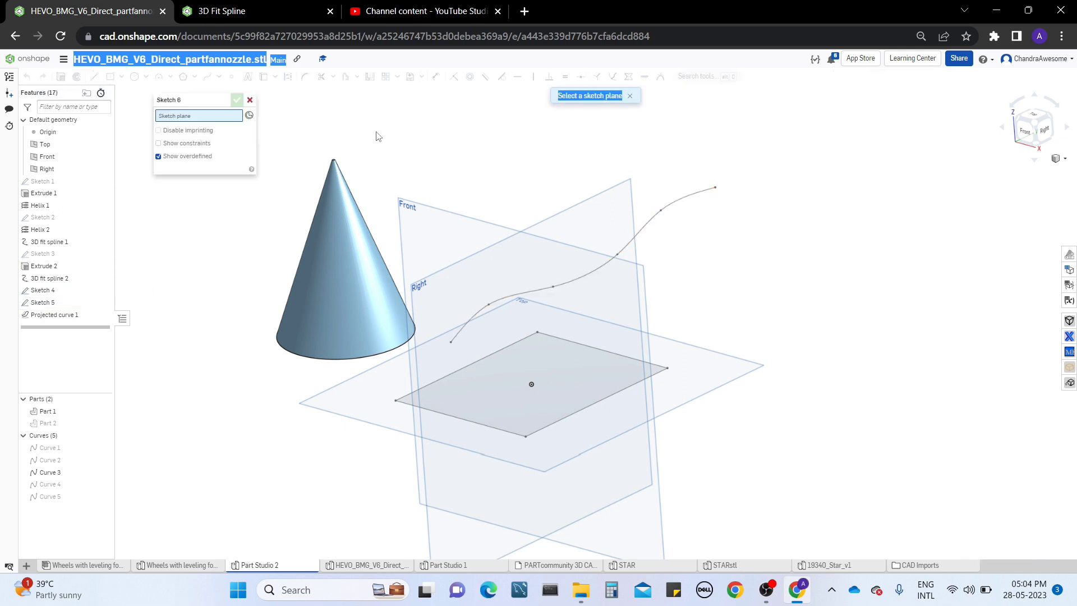
left_click(249, 100)
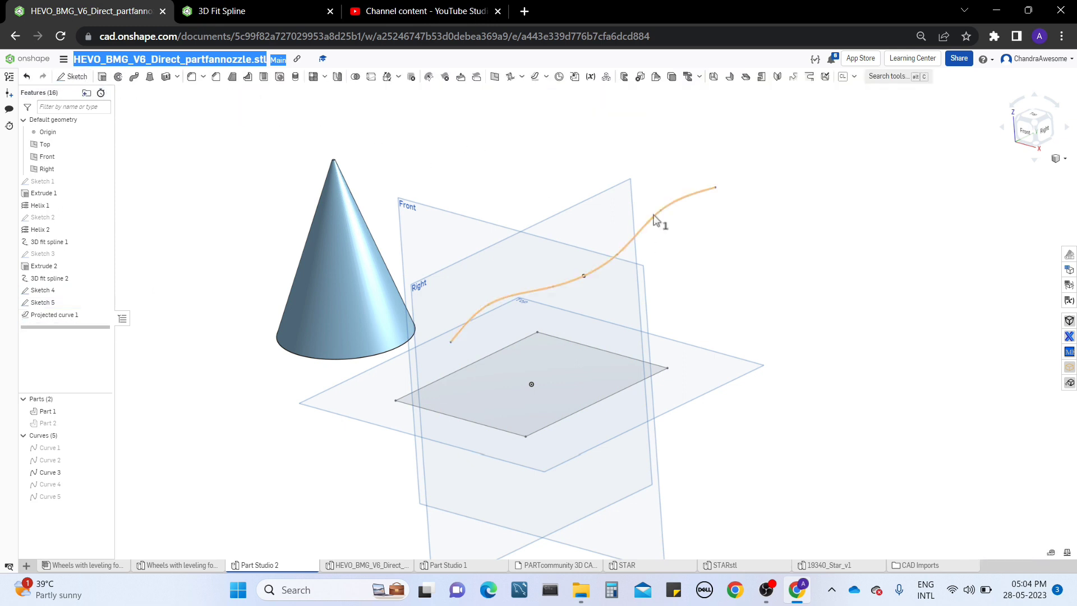
- Extrude the wavy spline as a new symmetric blind surface with a depth of about 3.92 in
left_click(655, 216)
left_click(104, 79)
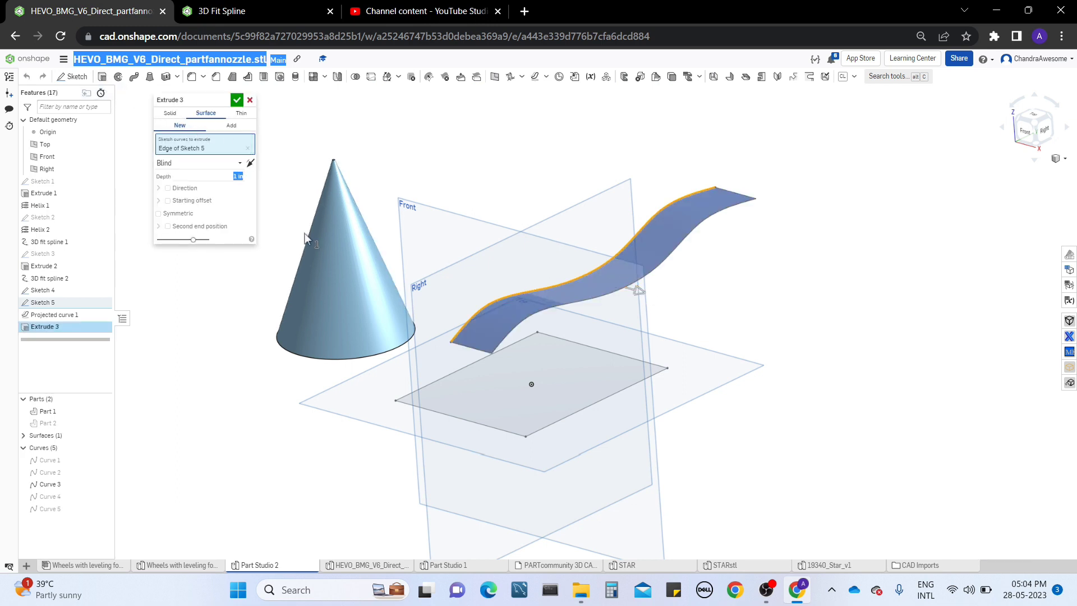
left_click(192, 213)
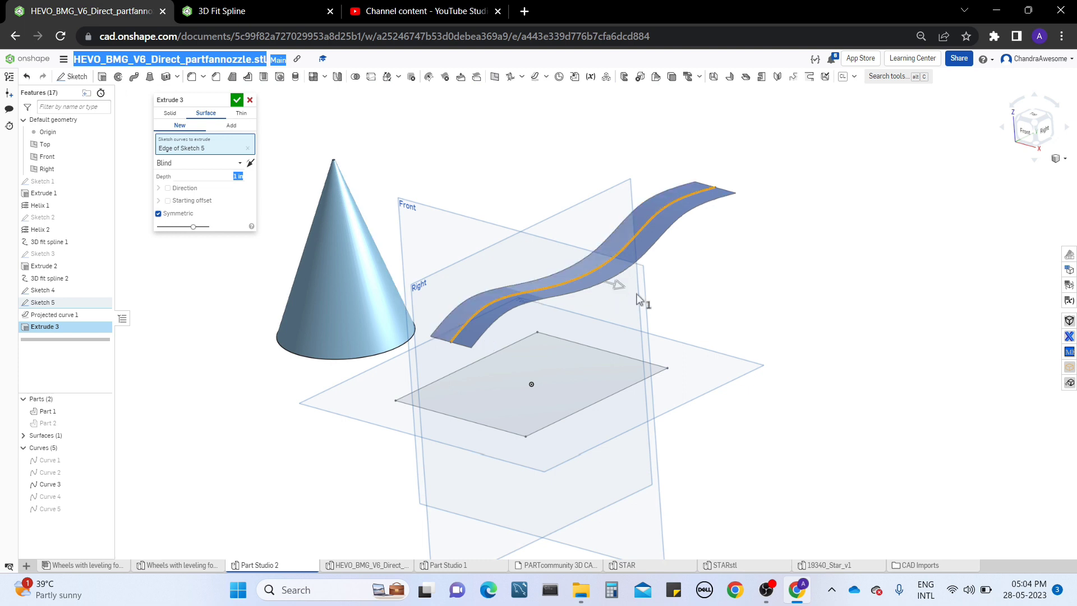
type("5")
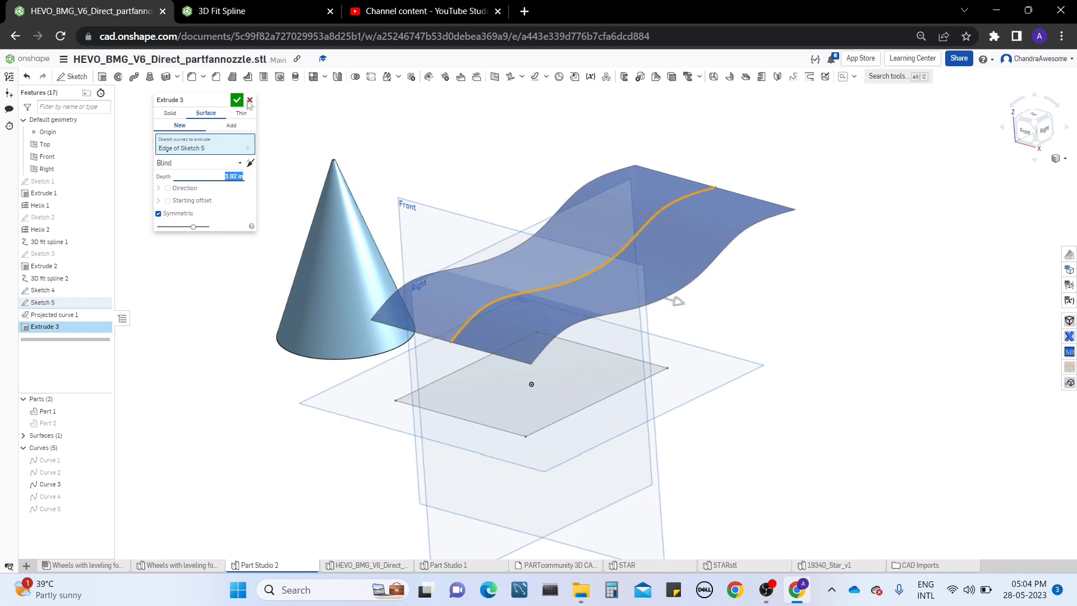
left_click(238, 101)
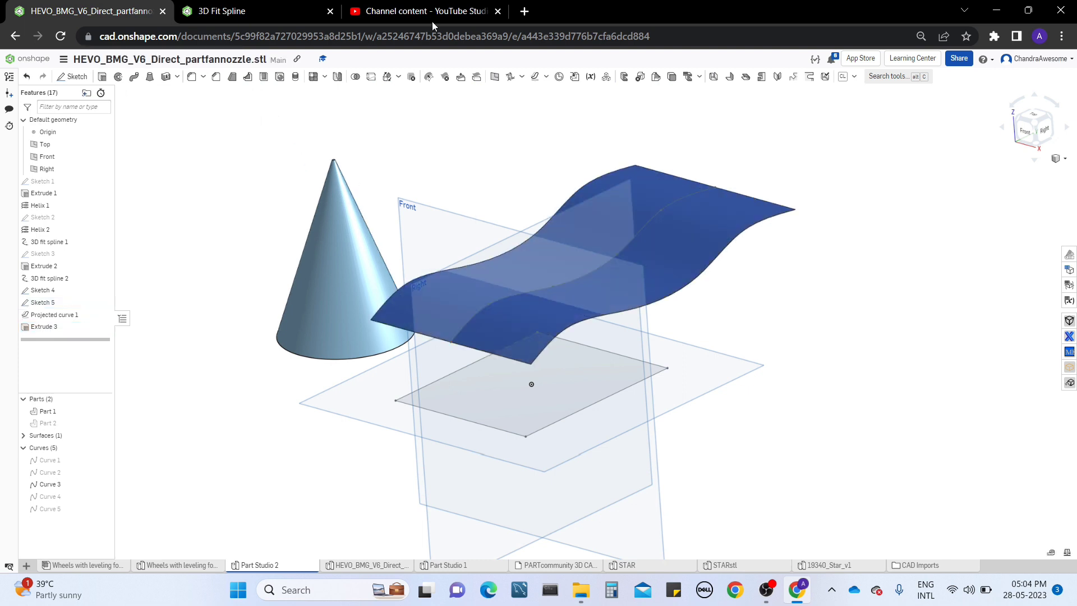
- Start another projected curve with the Curve to face method and choose all four rectangle edges as its edges
left_click(535, 77)
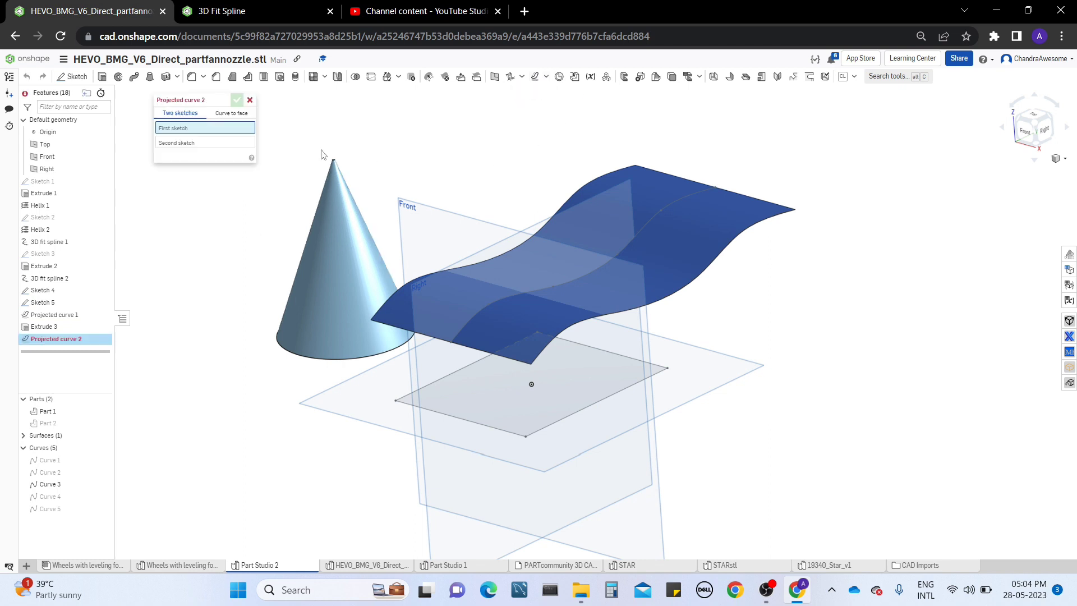
left_click(219, 114)
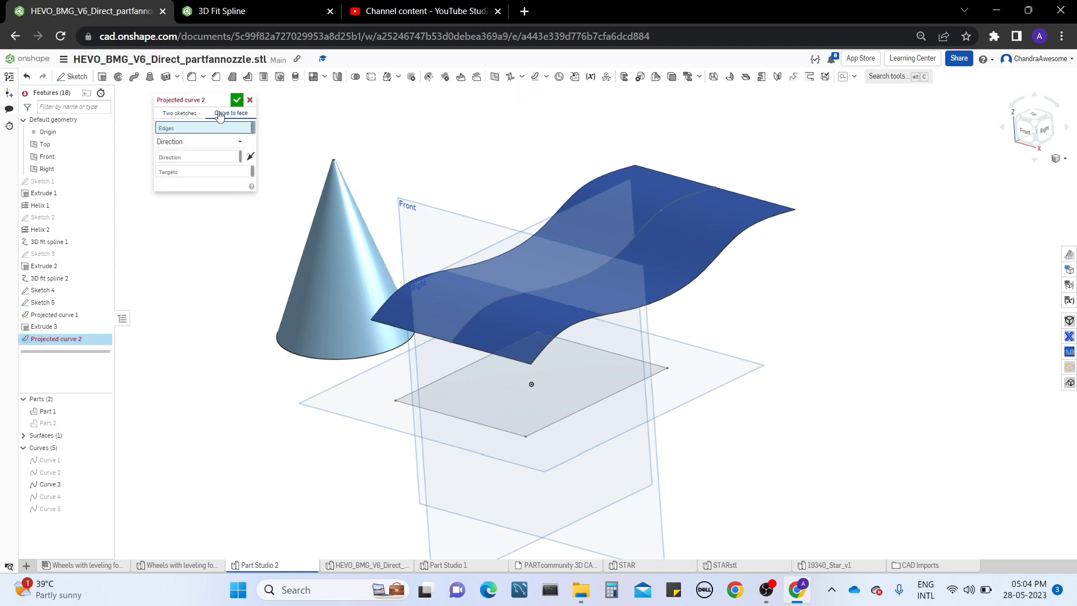
left_click(432, 379)
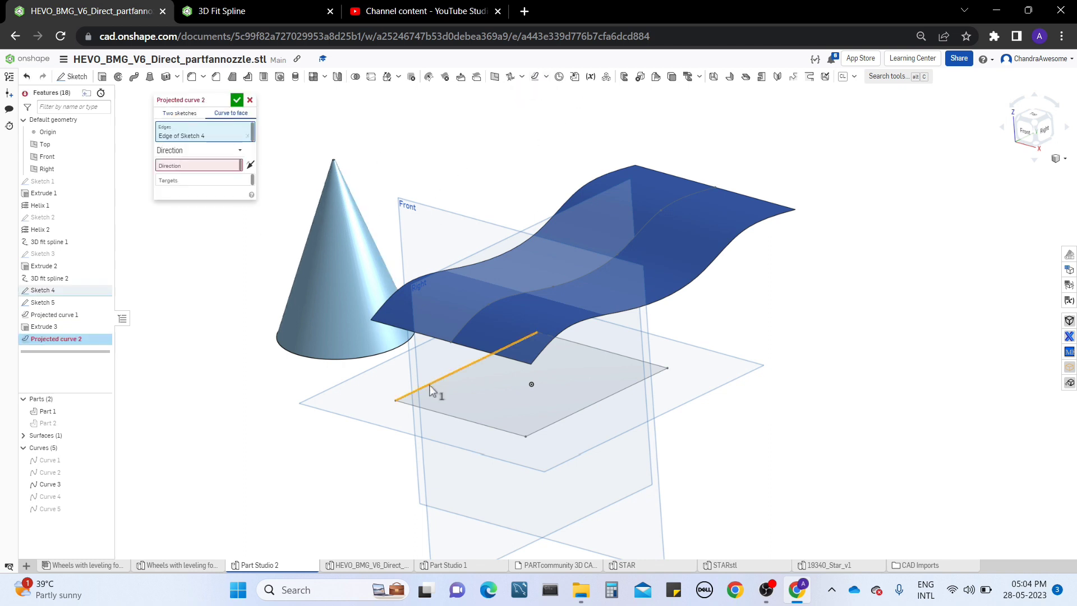
left_click(430, 413)
left_click(615, 354)
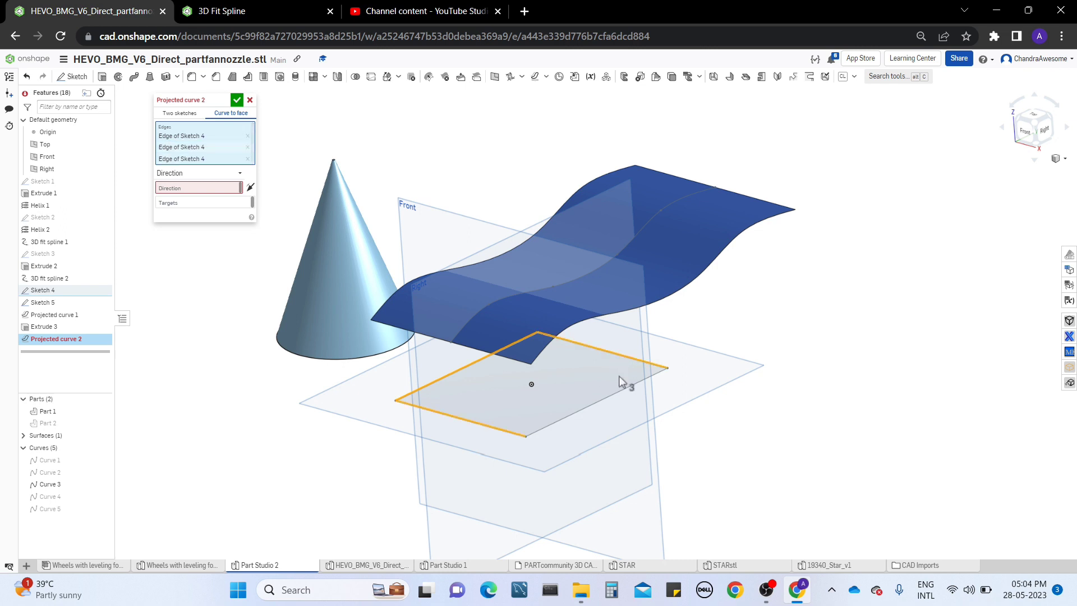
left_click(624, 391)
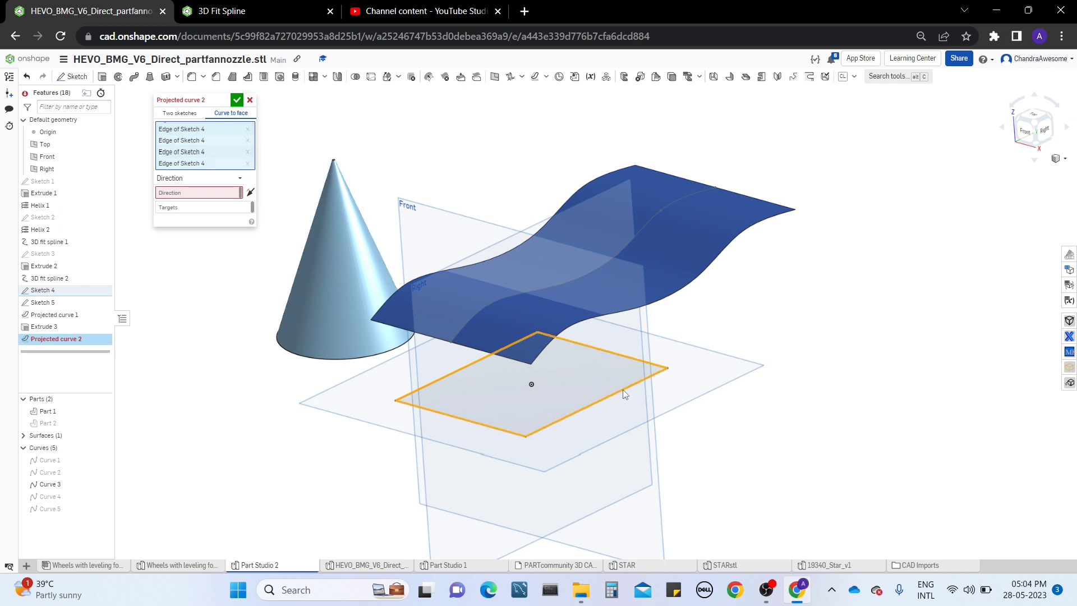
- Set the Top plane as the projection direction and the wavy surface as the target, and inspect the preview
left_click(174, 193)
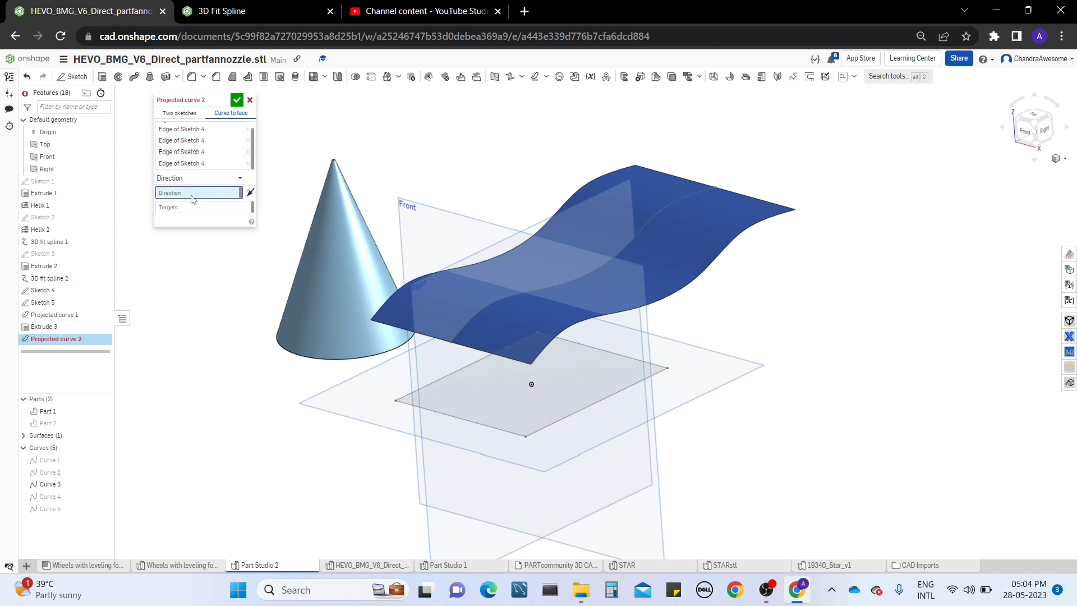
left_click(341, 410)
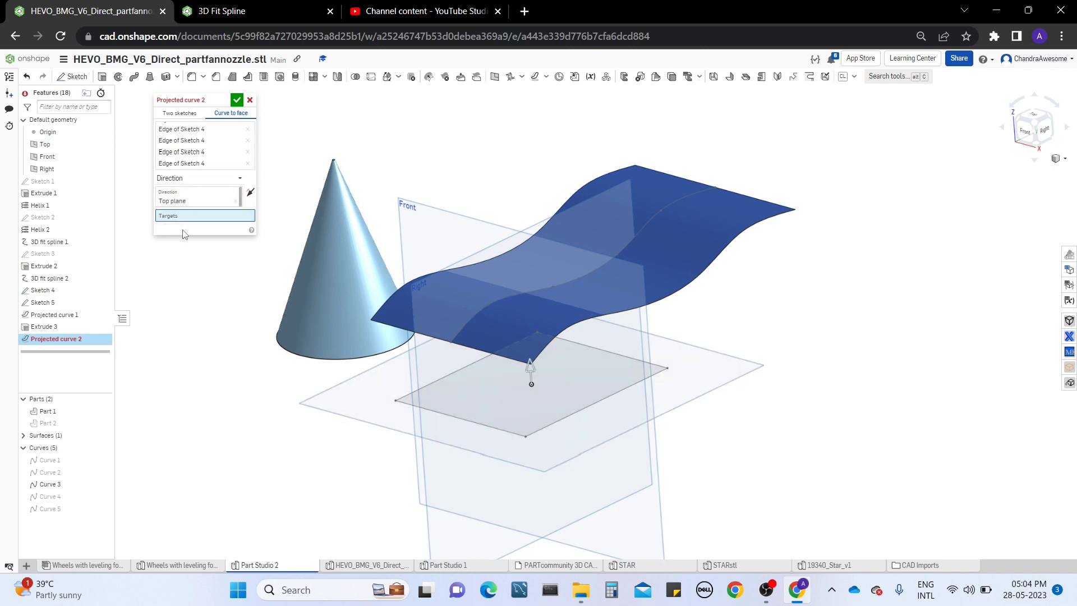
mouse_move(303, 471)
right_mouse_down()
mouse_move(313, 447)
mouse_move(303, 462)
right_mouse_up()
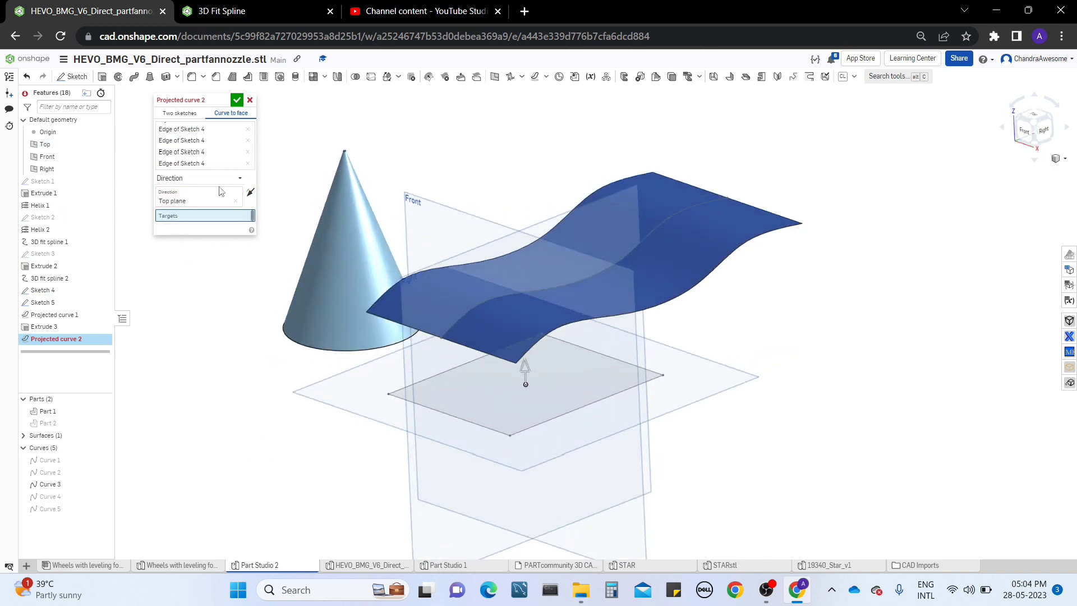
left_click(679, 291)
right_click_drag(680, 292, 681, 334)
middle_click_drag(536, 209, 538, 228)
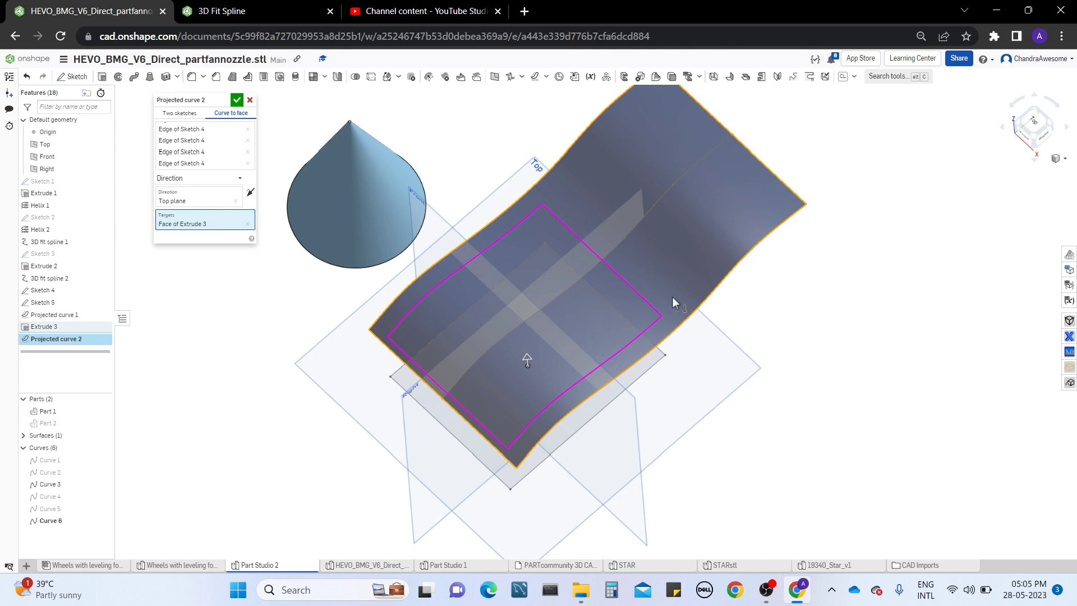
right_click_drag(673, 295, 692, 312)
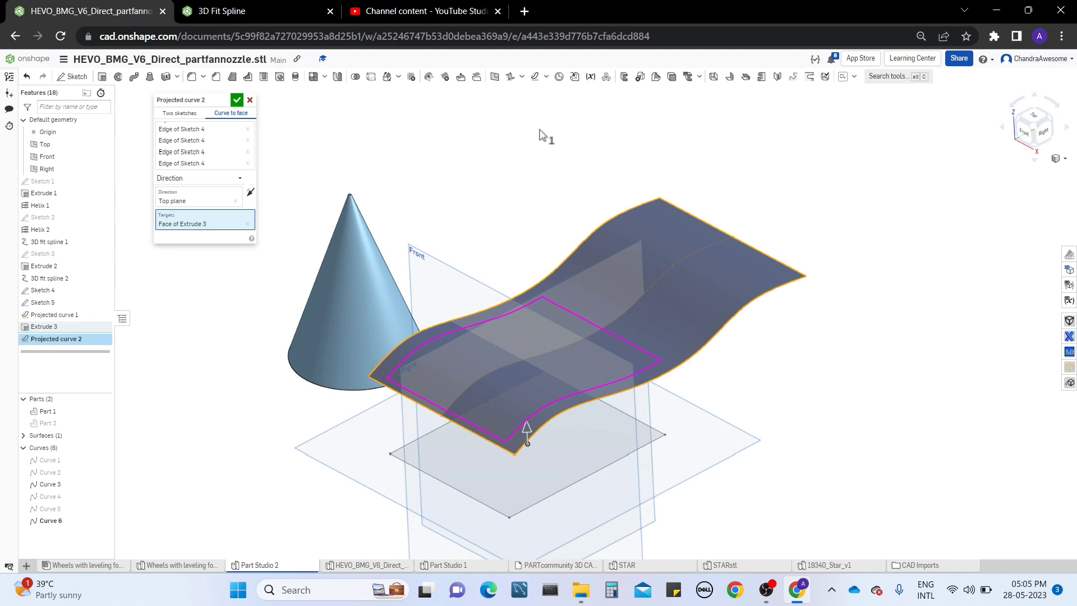
- Try the opposite projection direction and the Front plane as direction, and restore the Top plane as direction
left_click(250, 193)
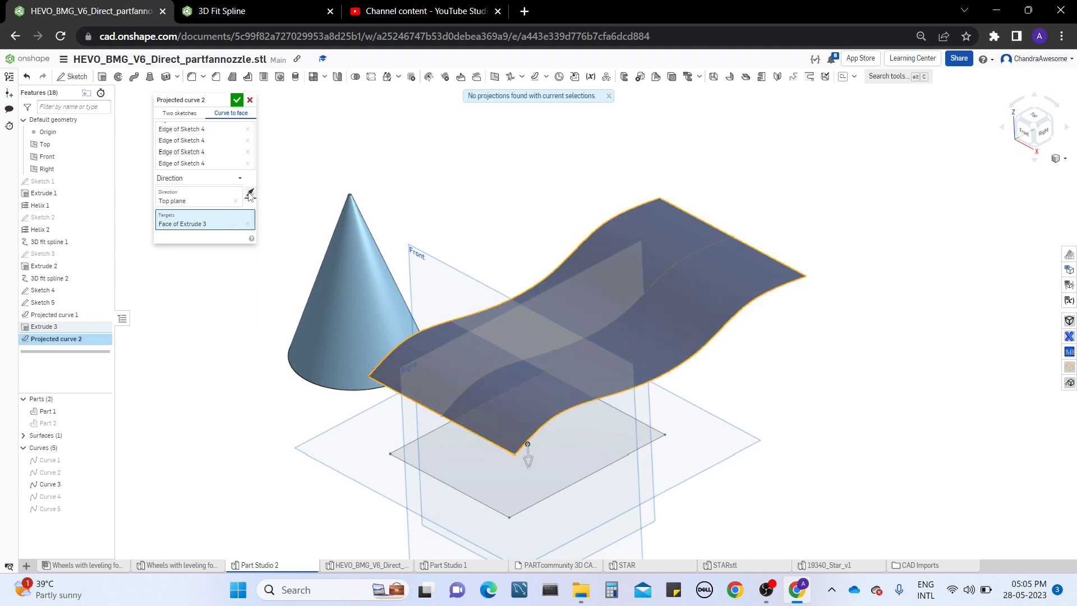
left_click(251, 193)
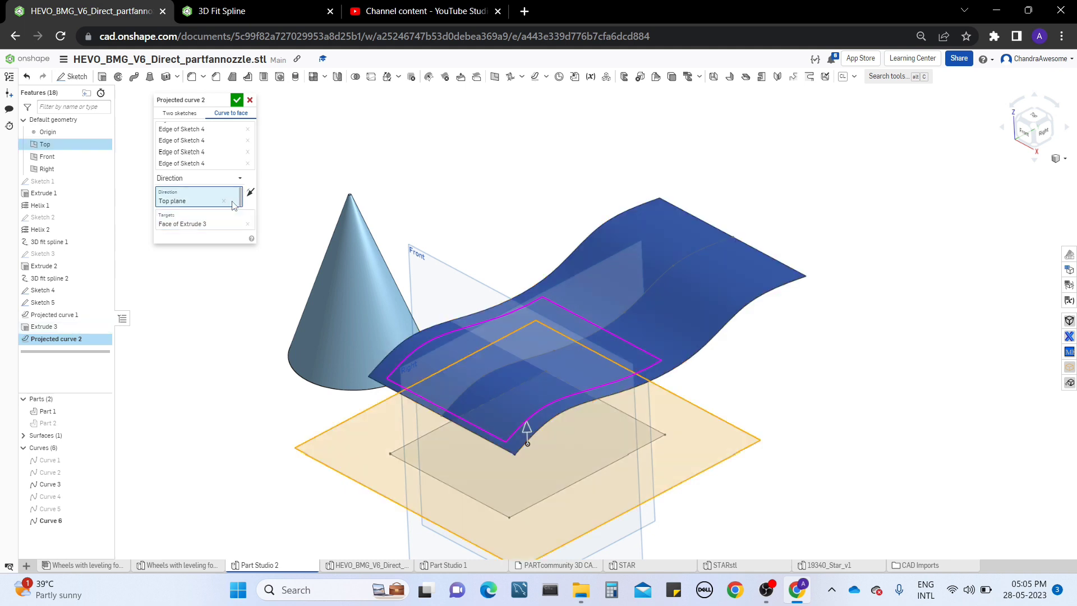
left_click(224, 201)
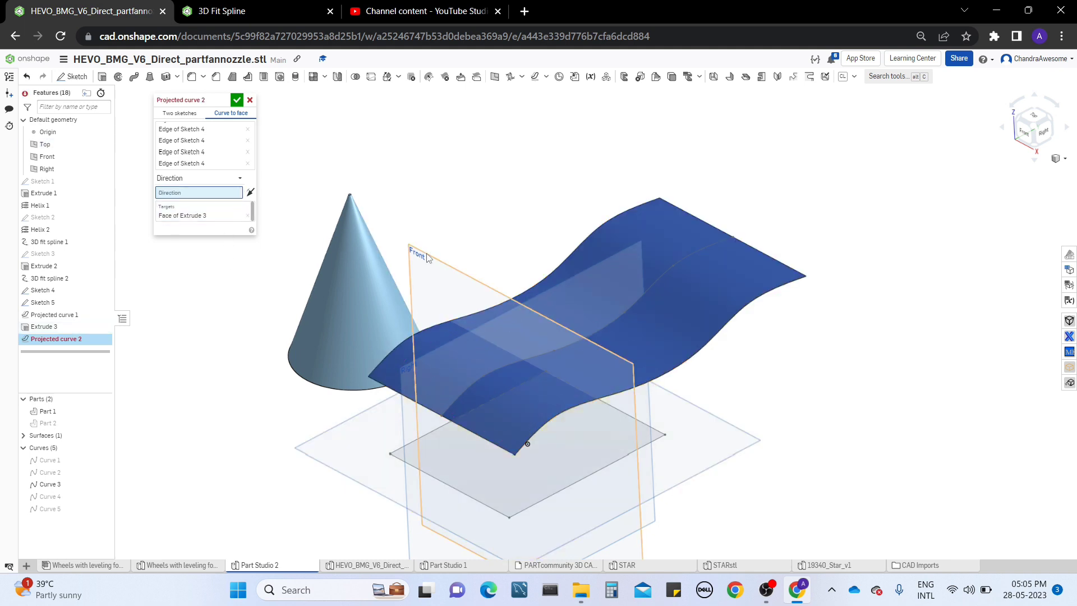
left_click(435, 257)
right_click_drag(448, 245, 366, 217)
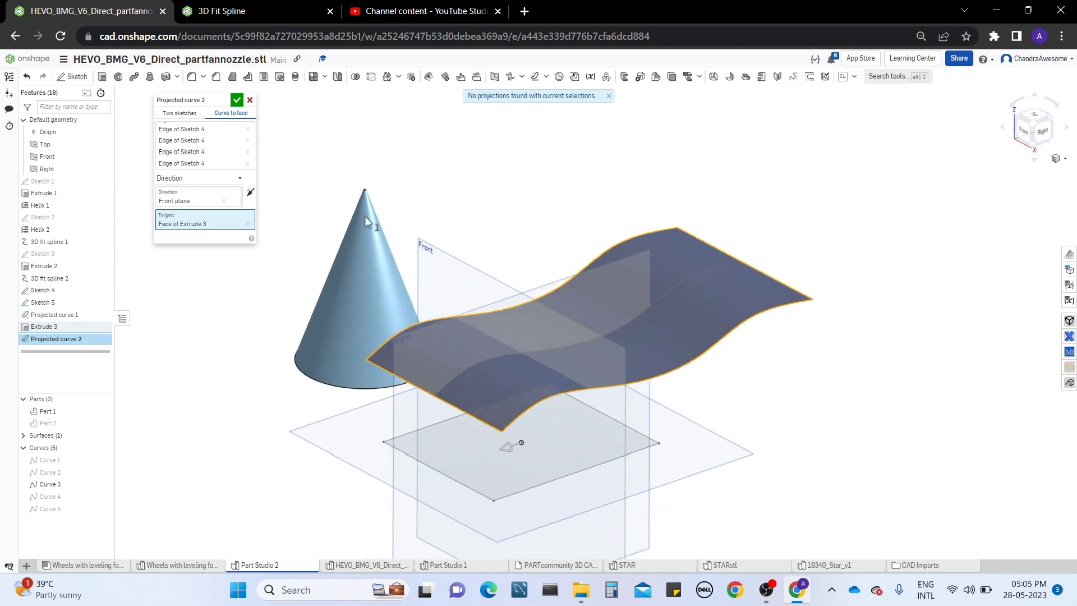
left_click(224, 200)
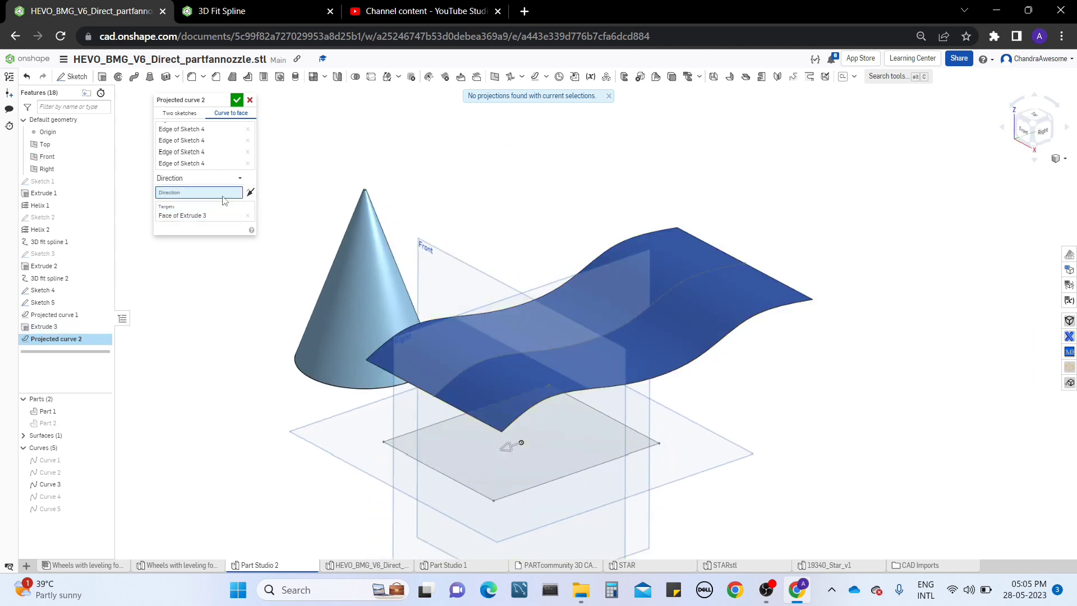
left_click(323, 441)
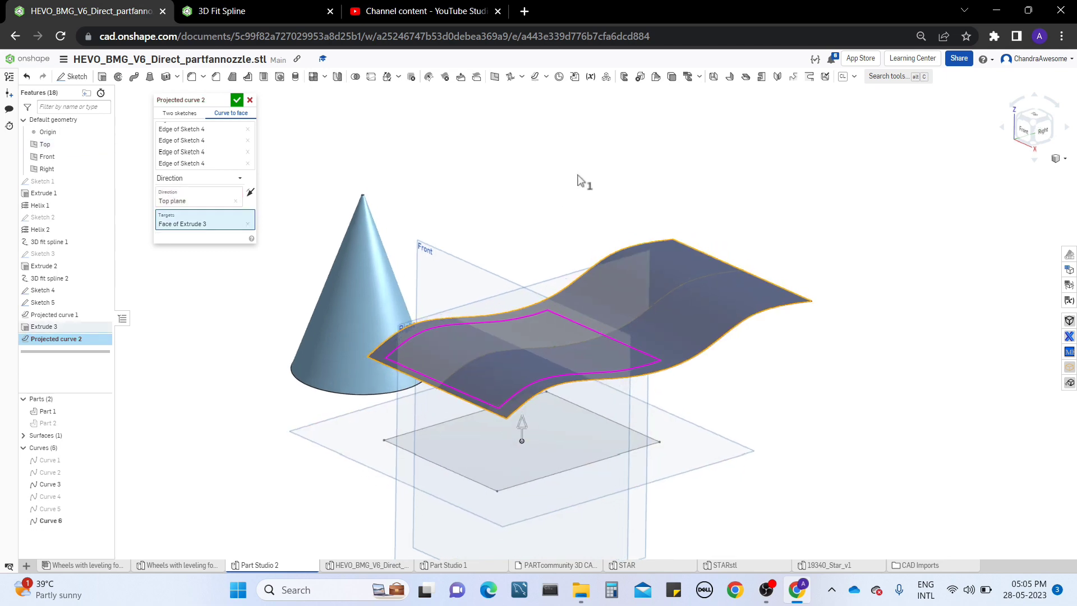
- Accept the curve-to-face projection and hide the extruded wavy surface
left_click(236, 100)
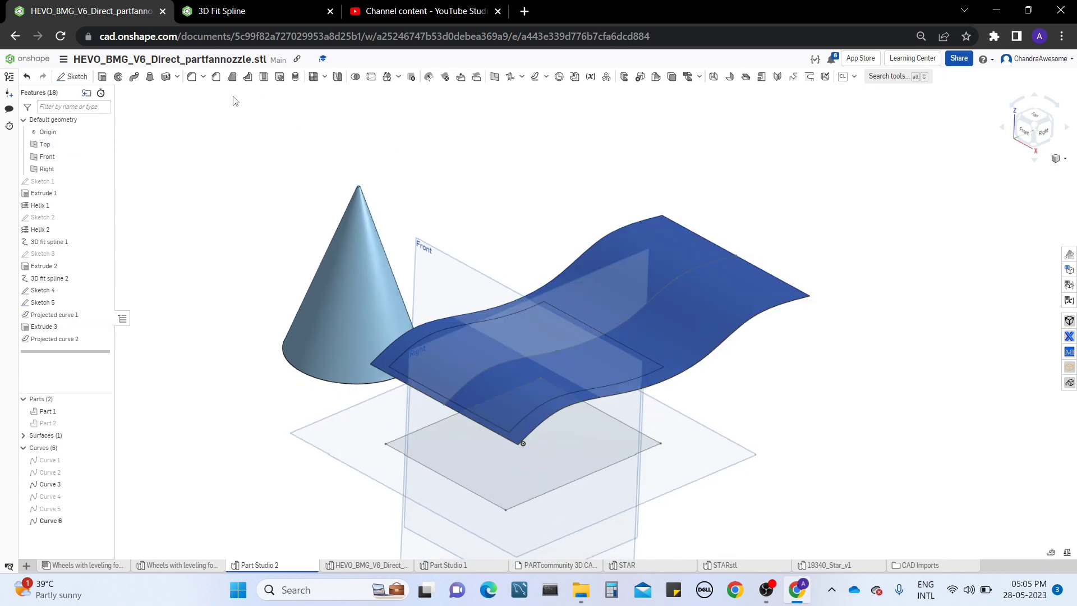
right_click_drag(651, 294, 651, 263)
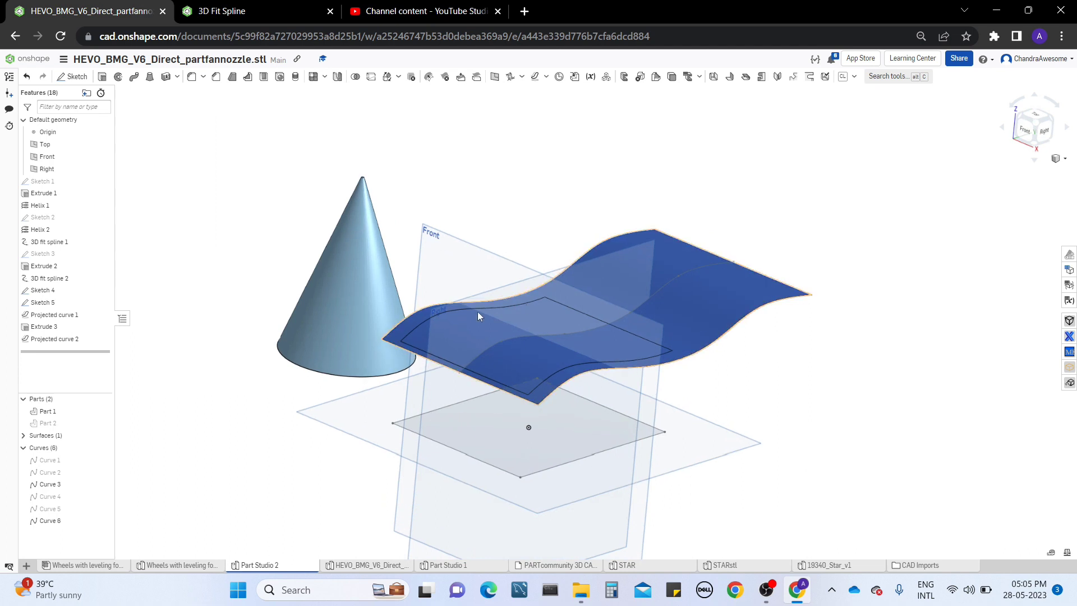
left_click(103, 436)
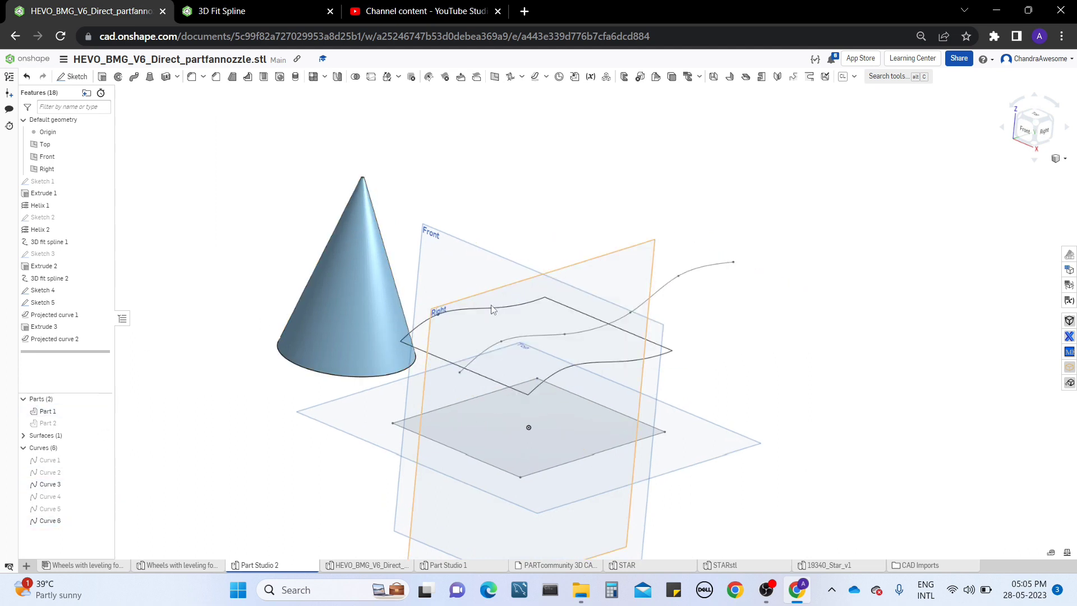
- Compare the two projected curves by toggling Curve 5 on and off, and hide Curve 6
left_click(102, 509)
left_click(103, 509)
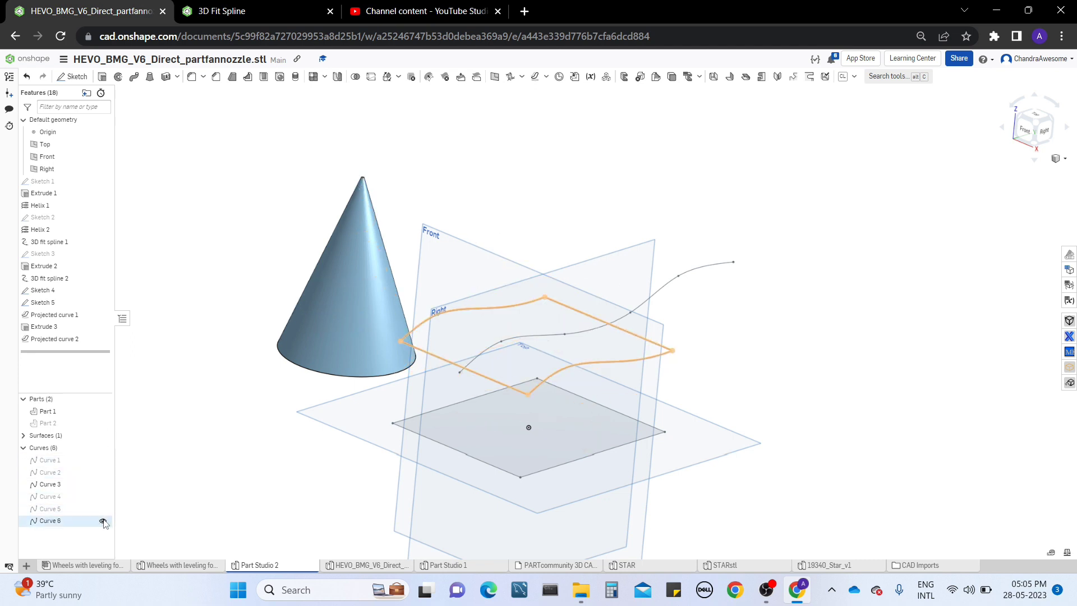
left_click(102, 520)
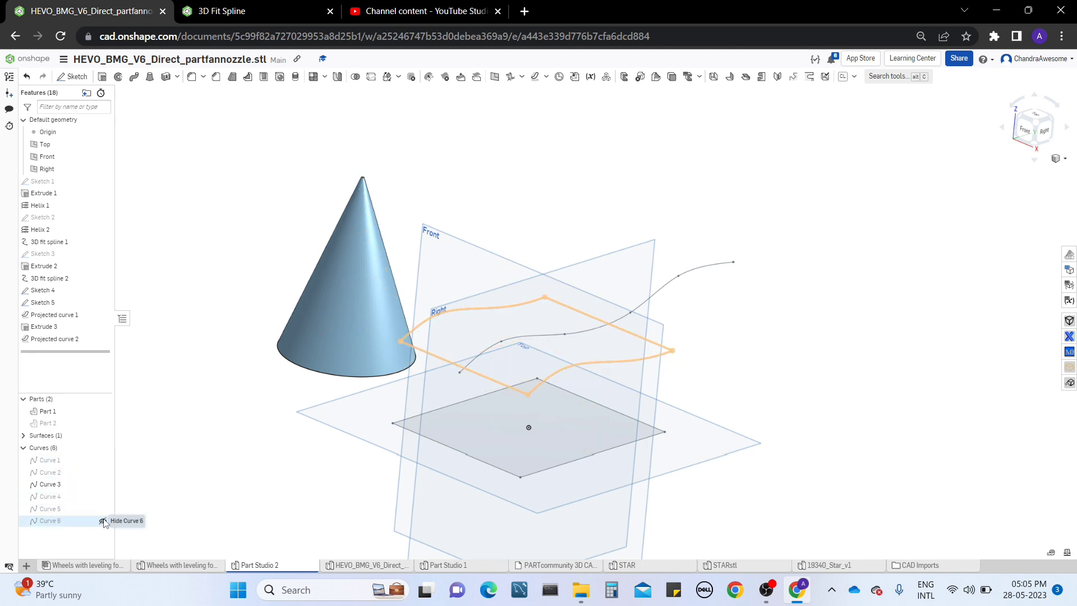